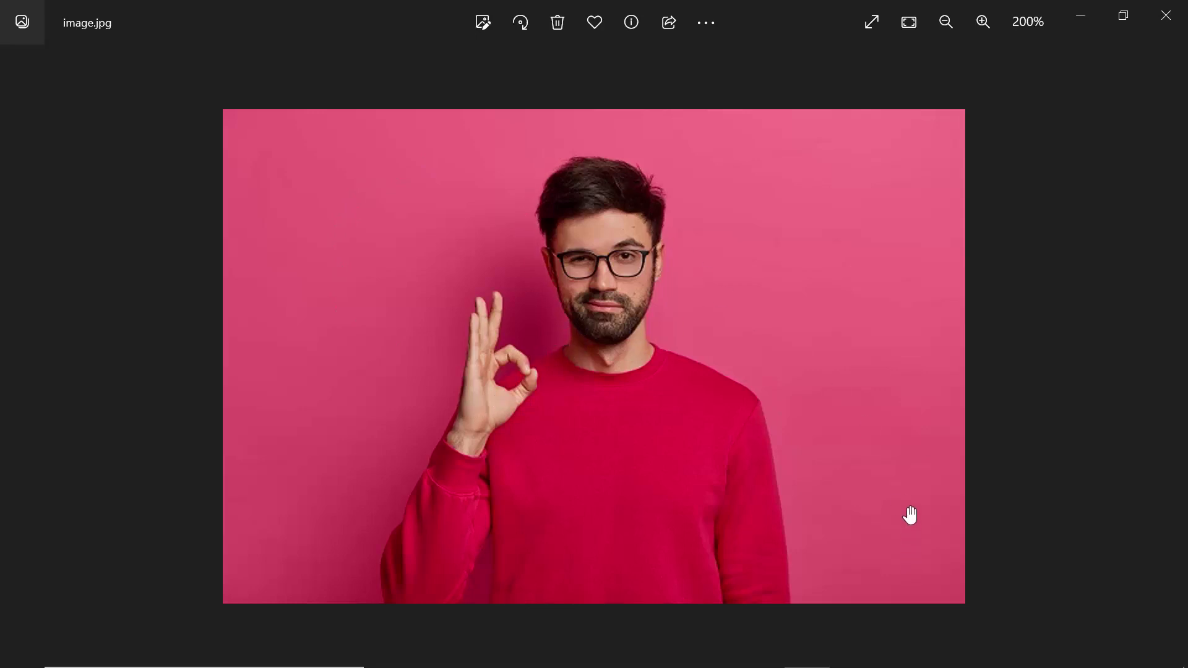
Close Photos and launch Paint 3D by searching '3D' in the Start menu
left_click(1166, 14)
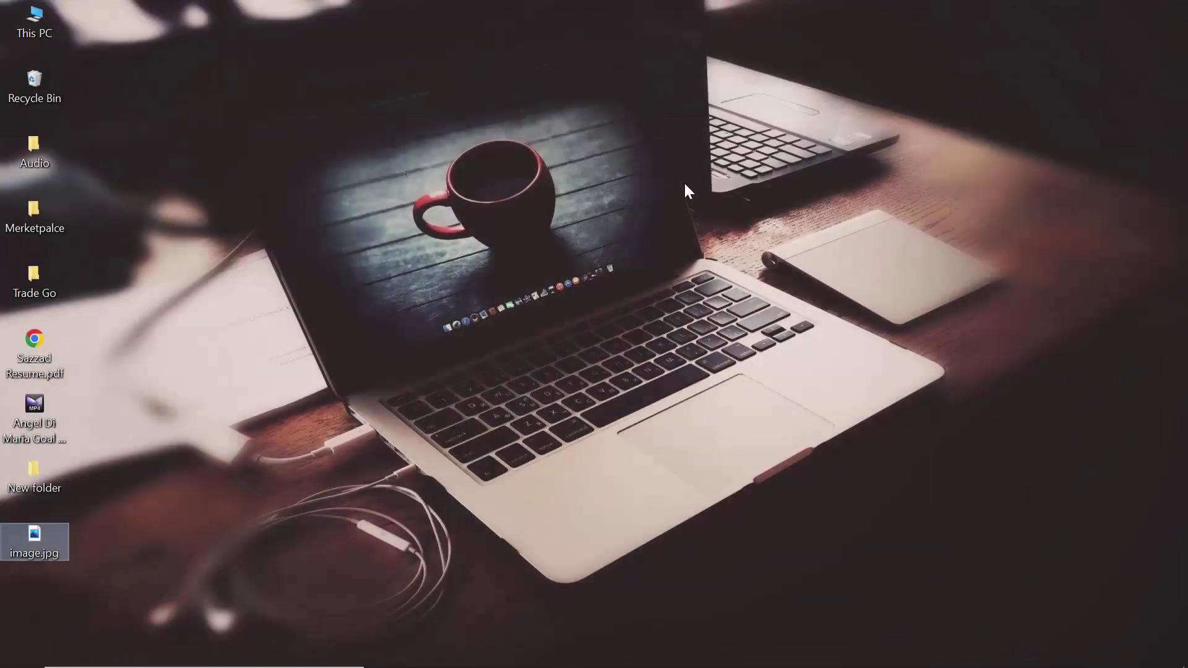
left_click(657, 247)
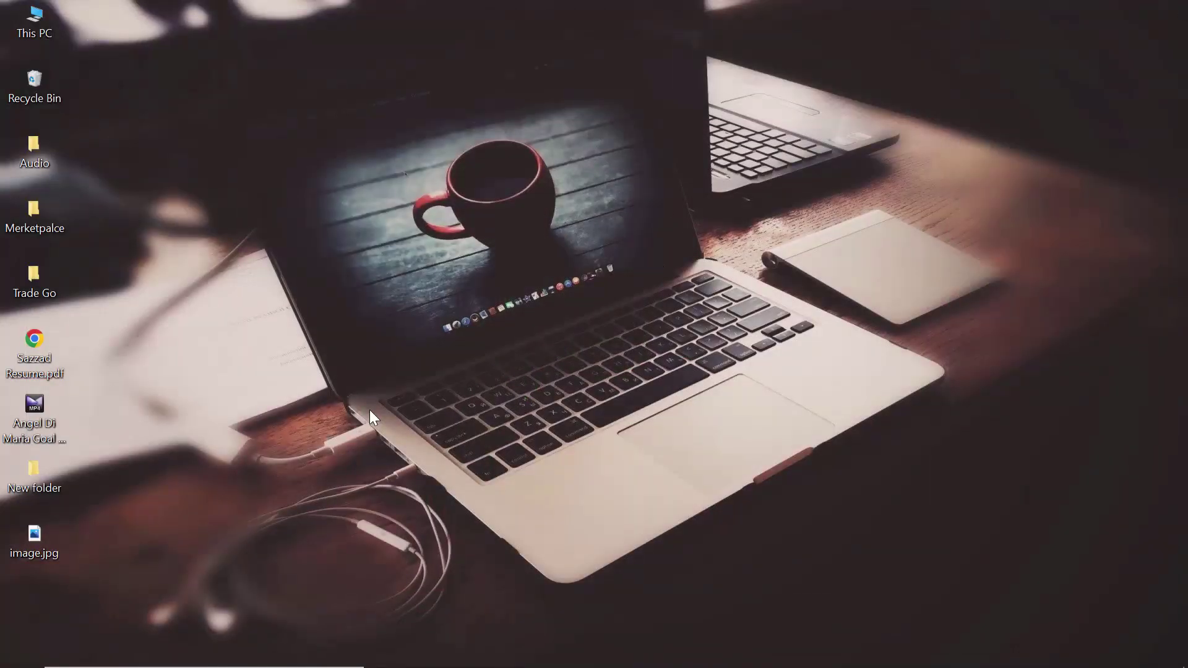
key("super")
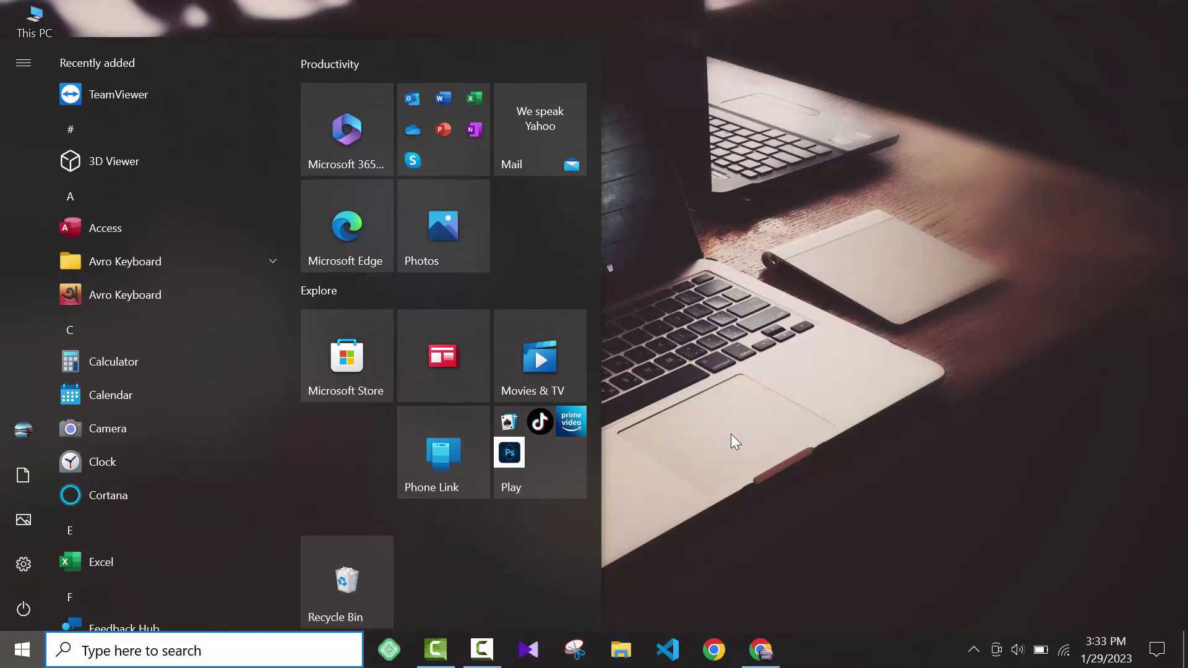
type("prin")
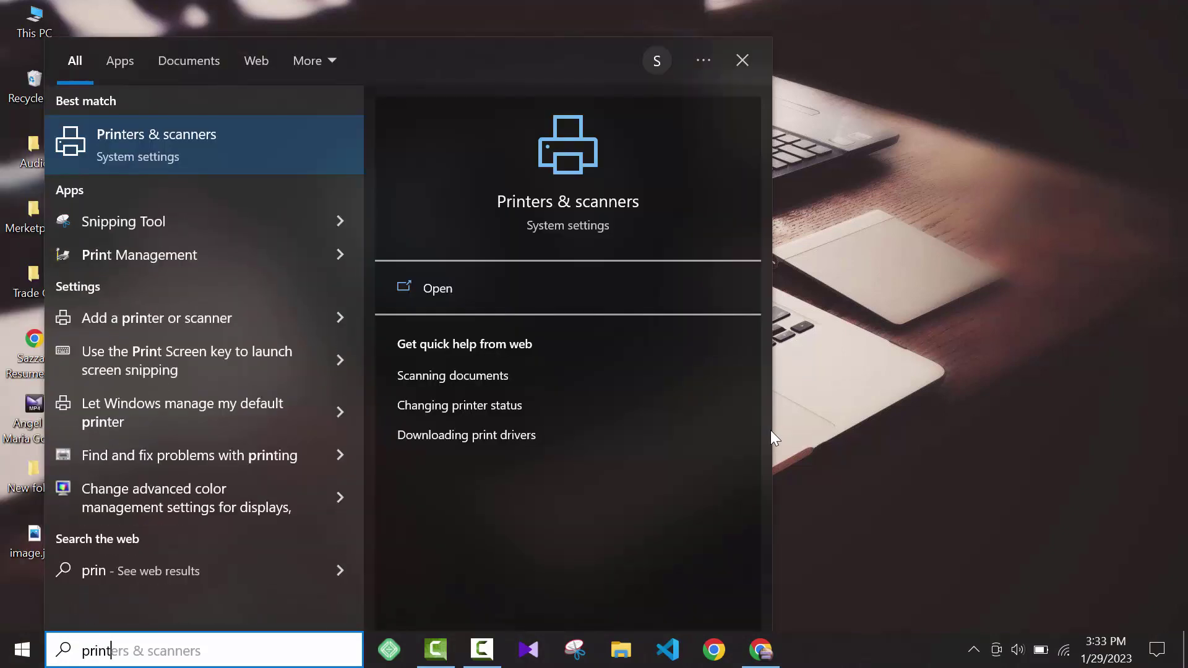
type("t")
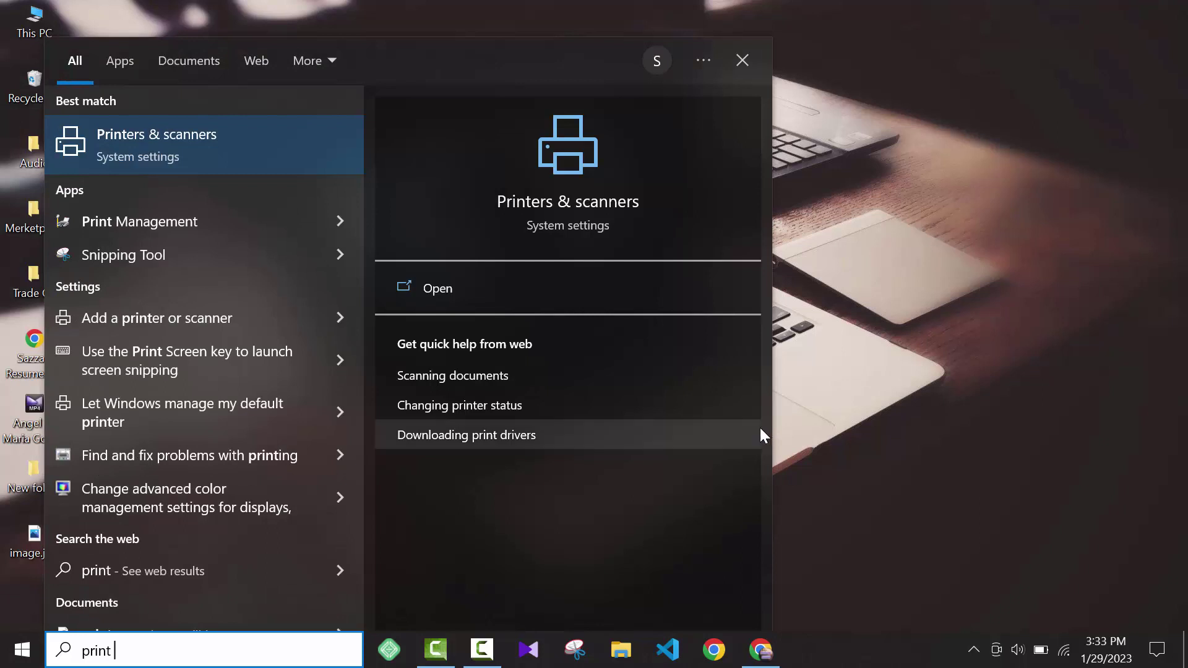
type(" 3")
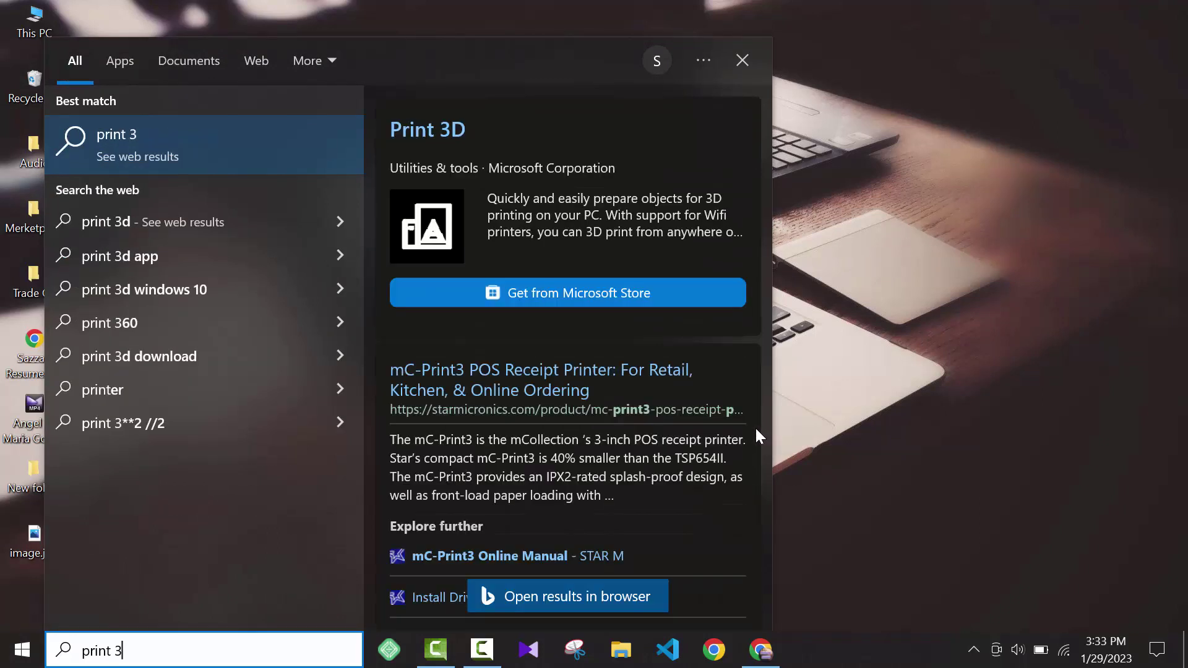
key("BackSpace")
key("BackSpace")
key("BackSpace")
key("BackSpace")
key("BackSpace")
key("BackSpace")
key("BackSpace")
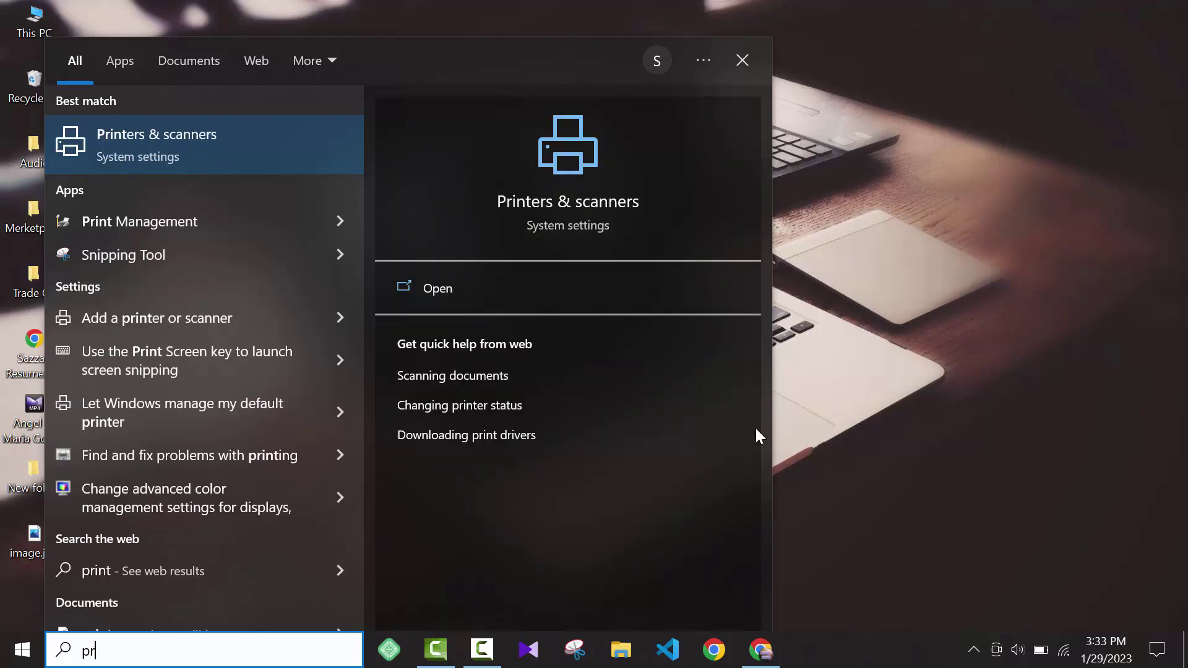
type("#D")
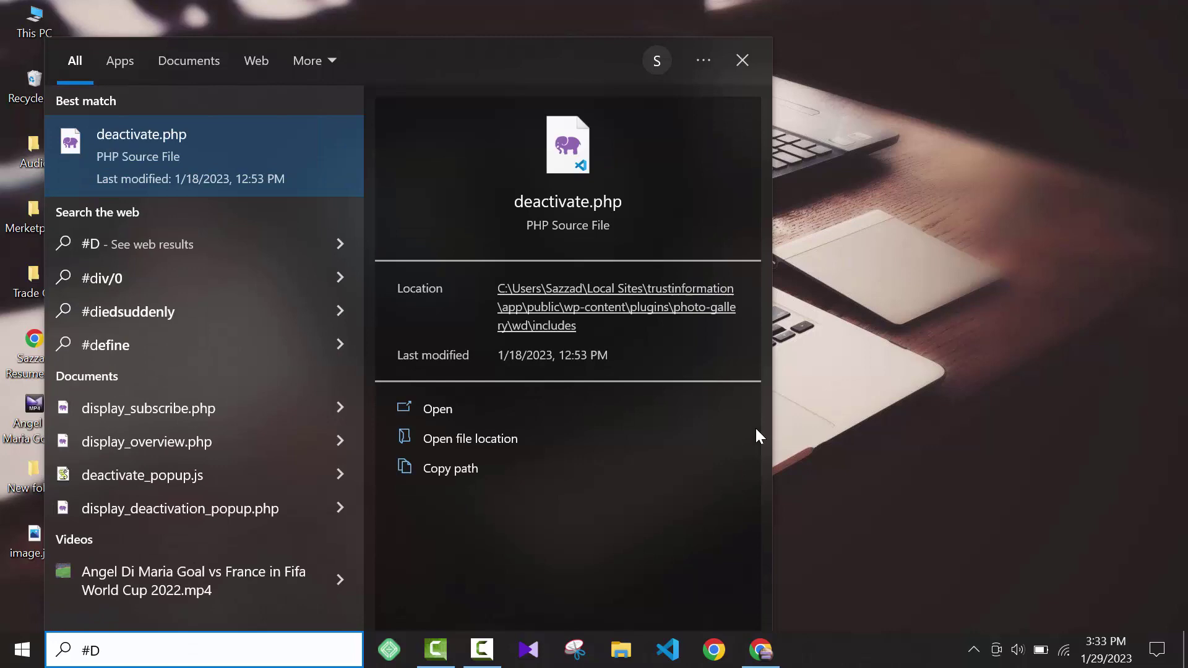
key("BackSpace")
key("BackSpace")
type("3D")
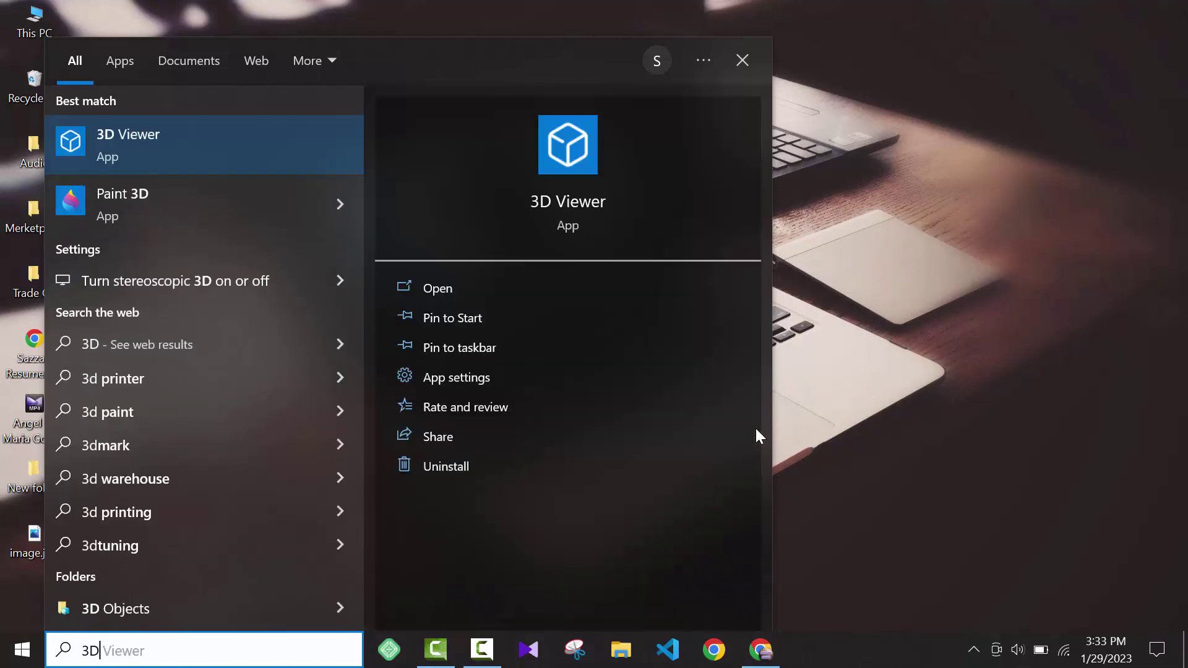
right_click(132, 206)
left_click(95, 205)
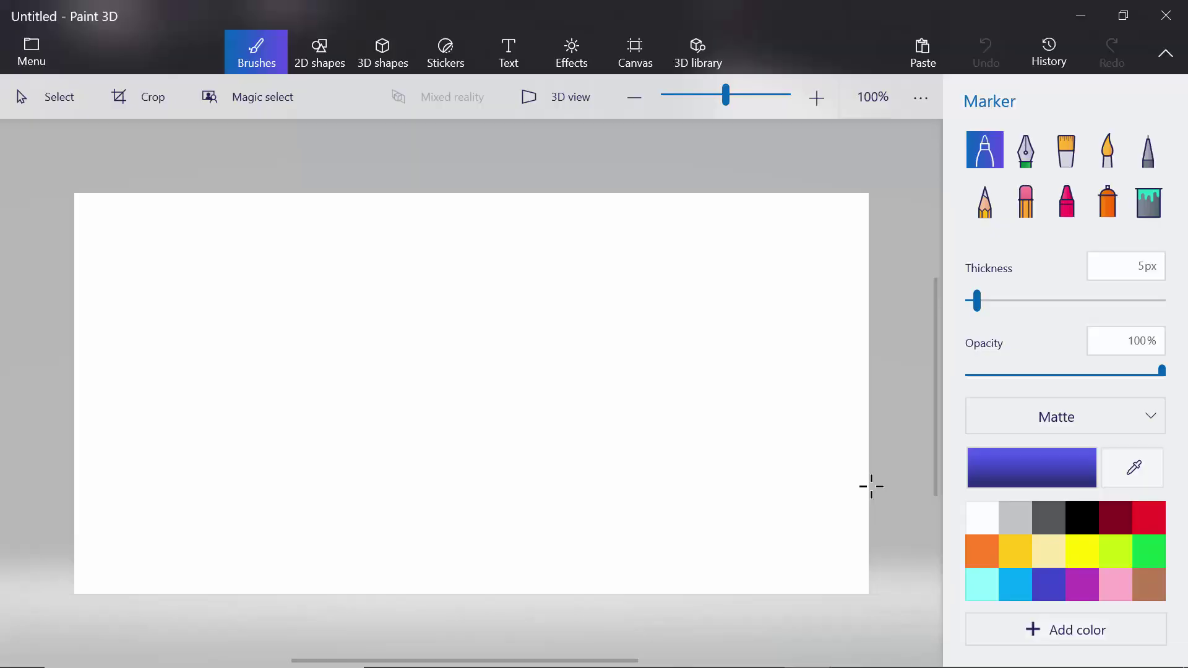
Open image.jpg from the Desktop onto the Paint 3D canvas and zoom in on it
left_click(35, 55)
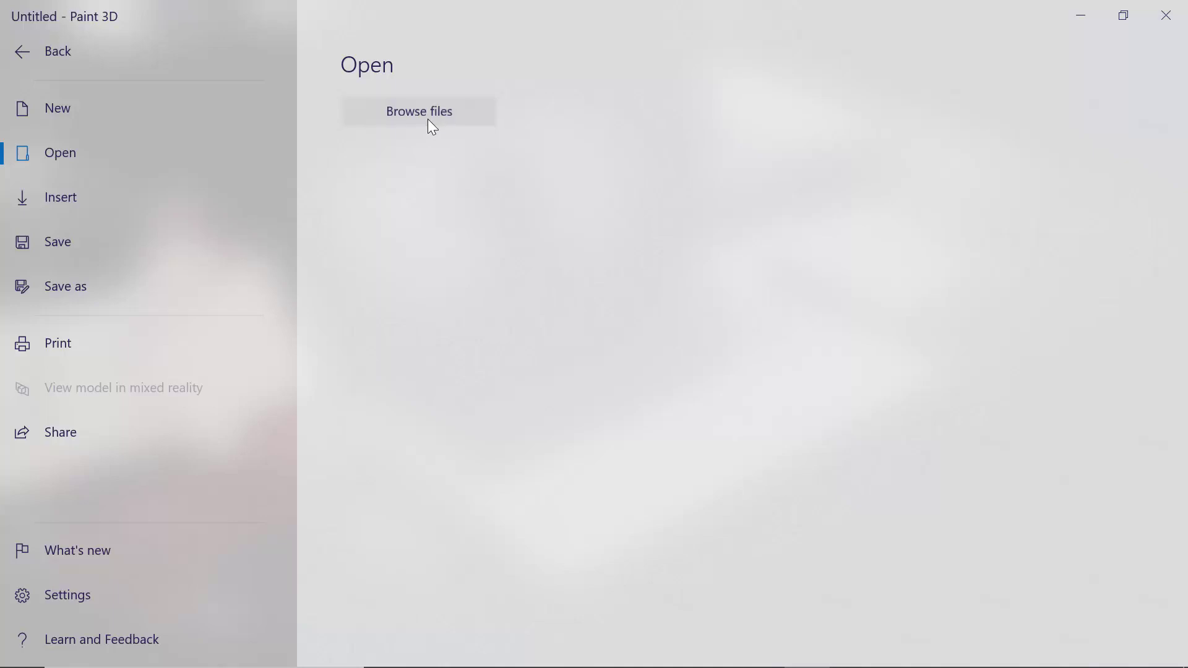
key("Escape")
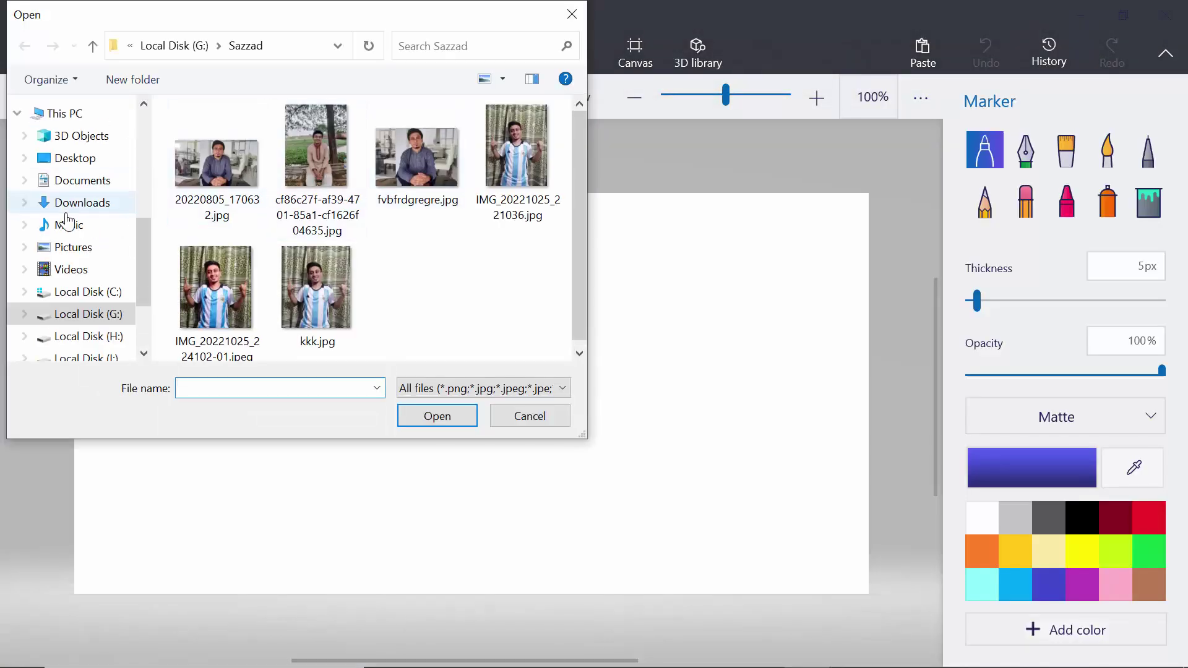
scroll(87, 186, "up", 3)
scroll(89, 162, "up", 2)
left_click(86, 143)
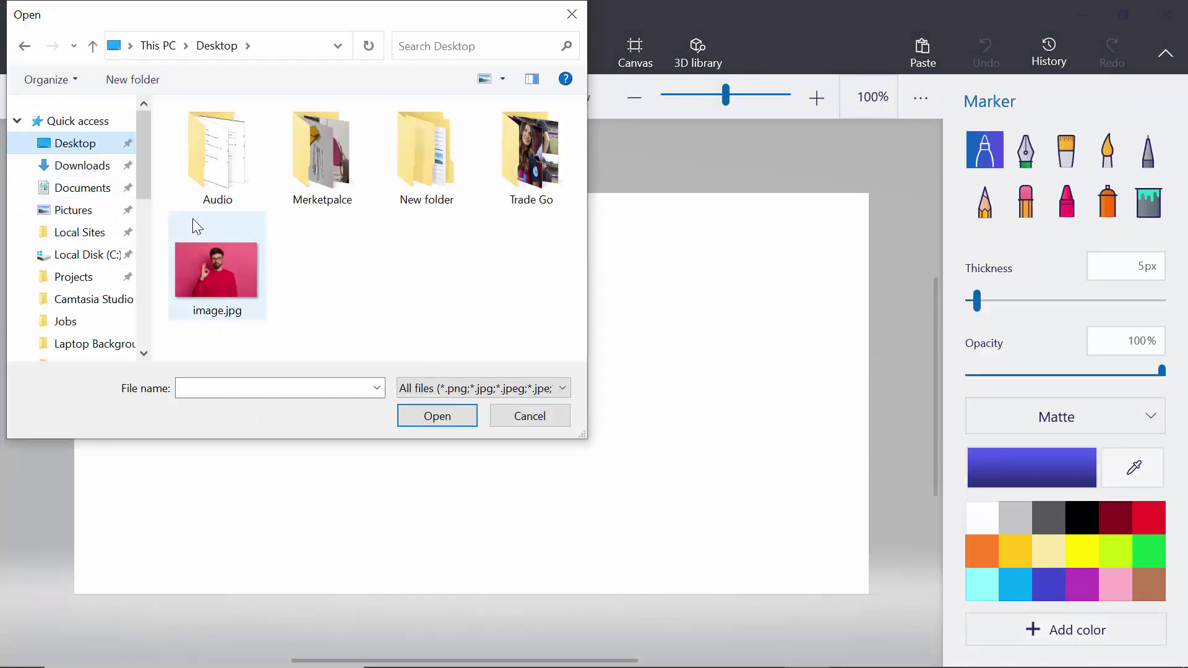
left_click(224, 254)
double_click(225, 255)
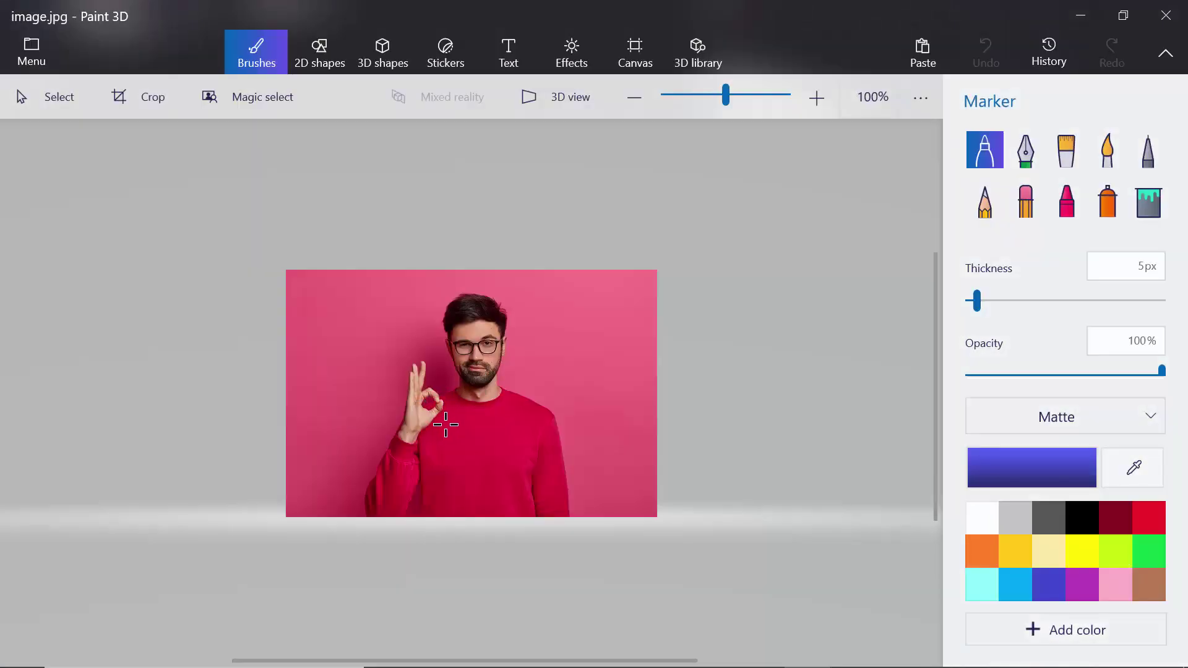
scroll(445, 418, "up", 1)
scroll(445, 425, "up", 1)
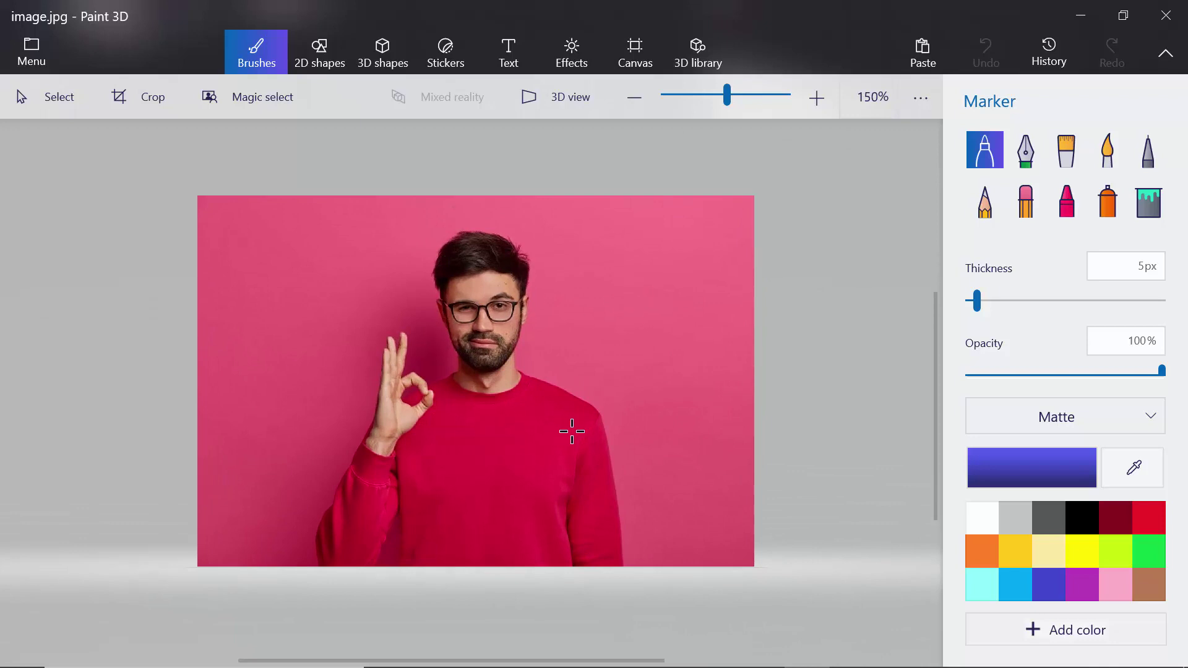
Magic-select the whole photo, then remove the pink patch beside the man's raised fingers
left_click(262, 106)
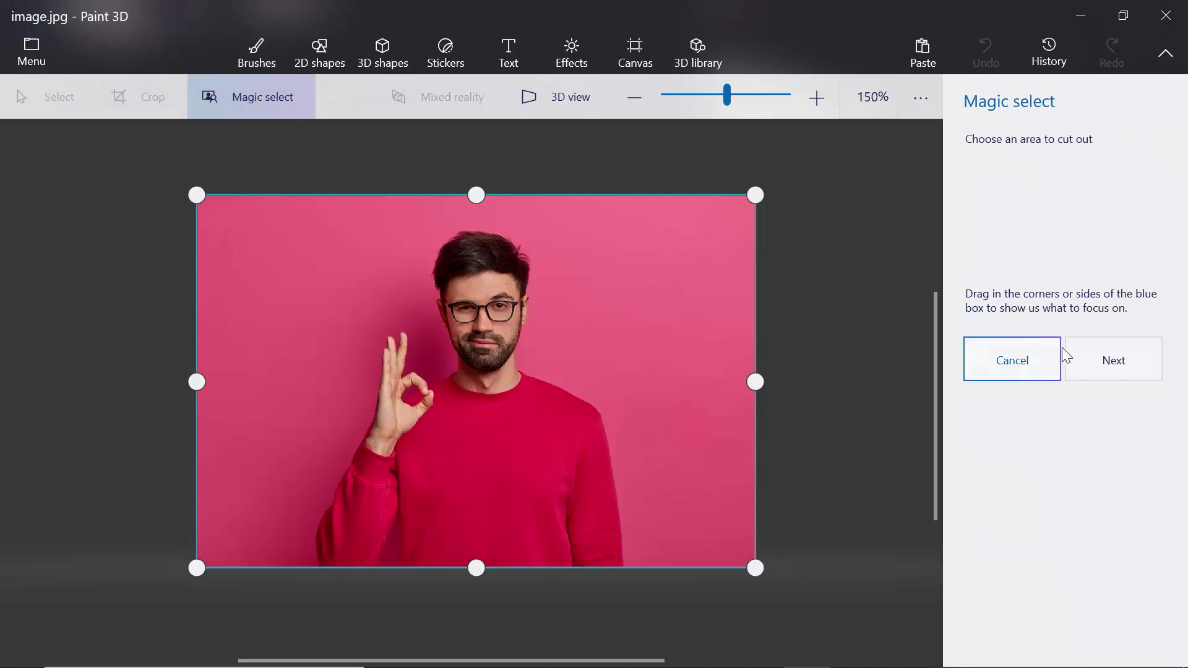
left_click(1105, 365)
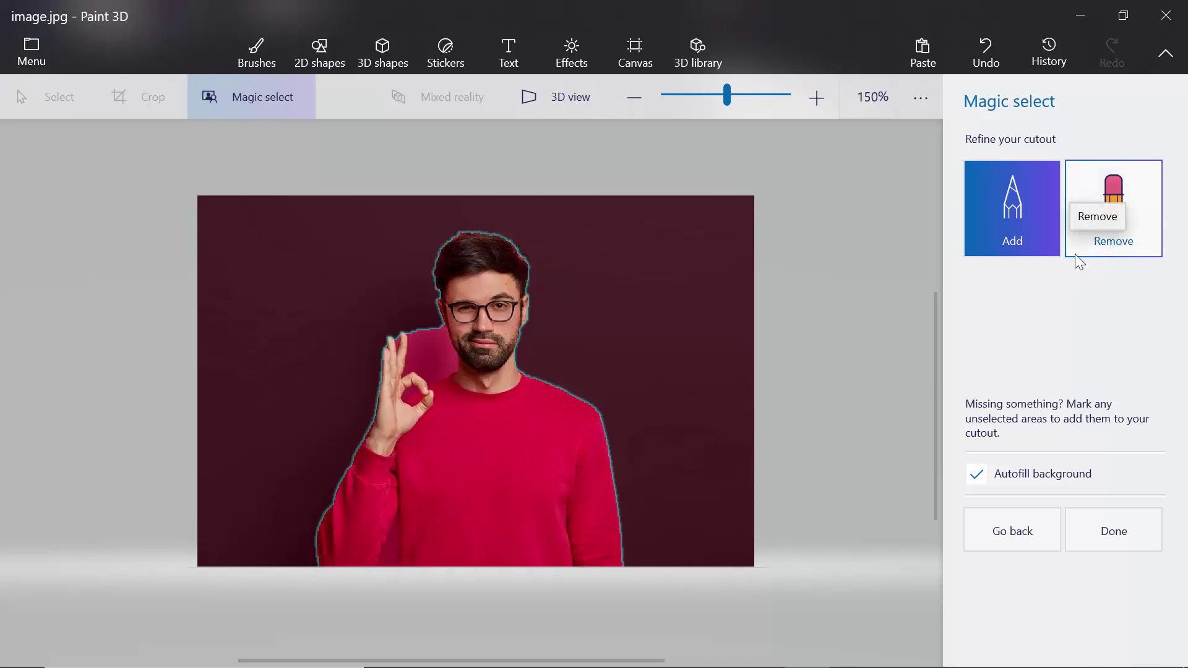
left_click(1116, 237)
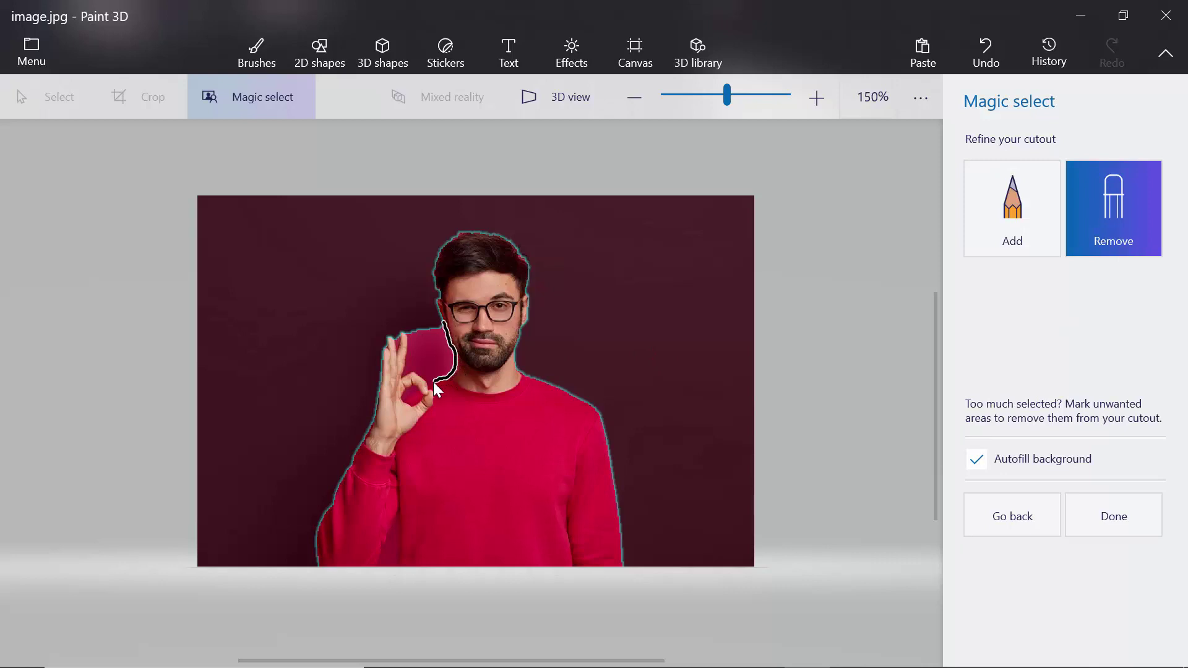
mouse_move(422, 374)
left_mouse_down()
mouse_move(404, 375)
mouse_move(405, 337)
mouse_move(399, 358)
mouse_move(392, 333)
mouse_move(392, 360)
left_mouse_up()
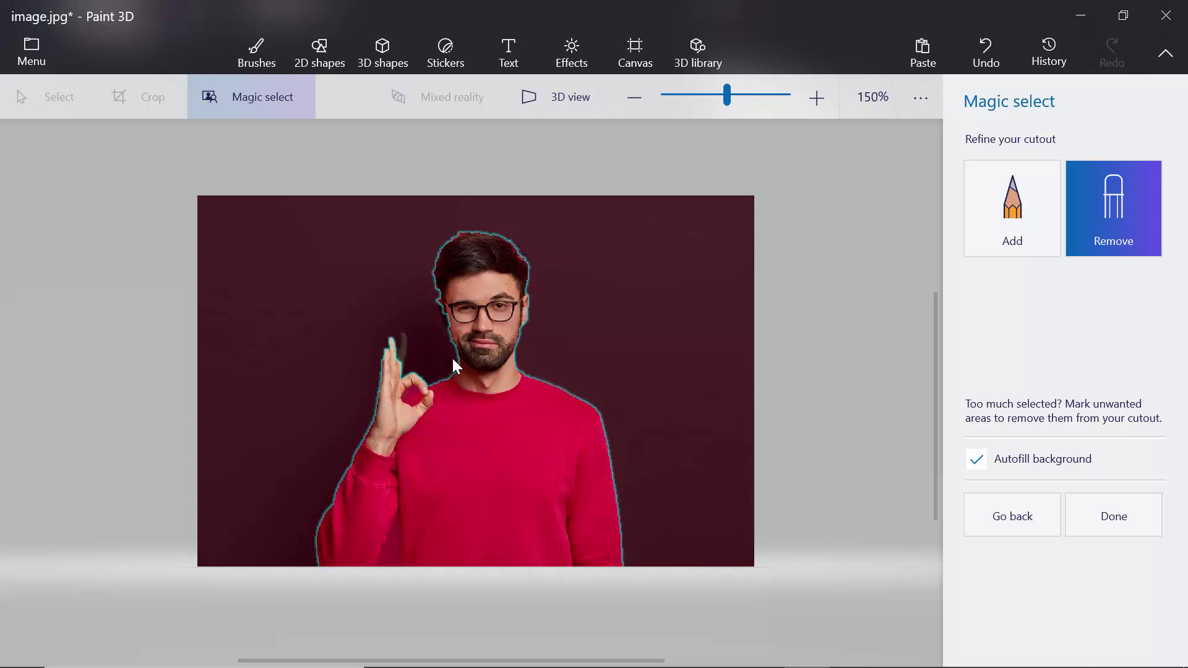
left_click(1012, 235)
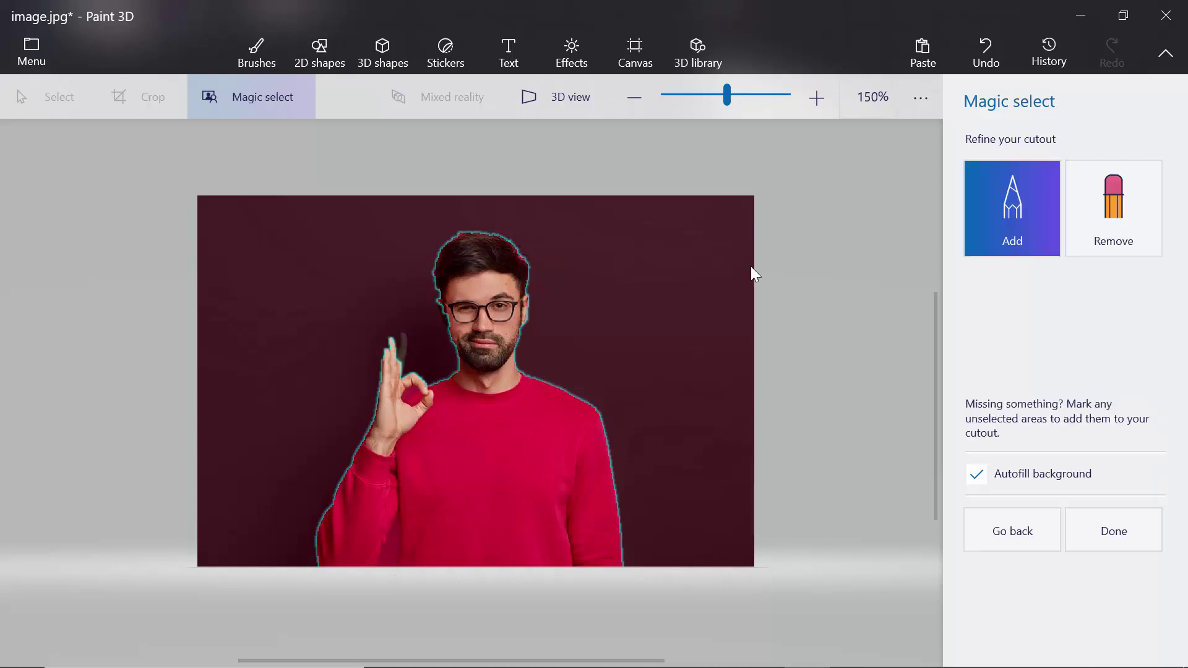
Add the spot near the fingers and the area beside the ear to the cutout
left_click(398, 358)
left_click_drag(443, 322, 438, 295)
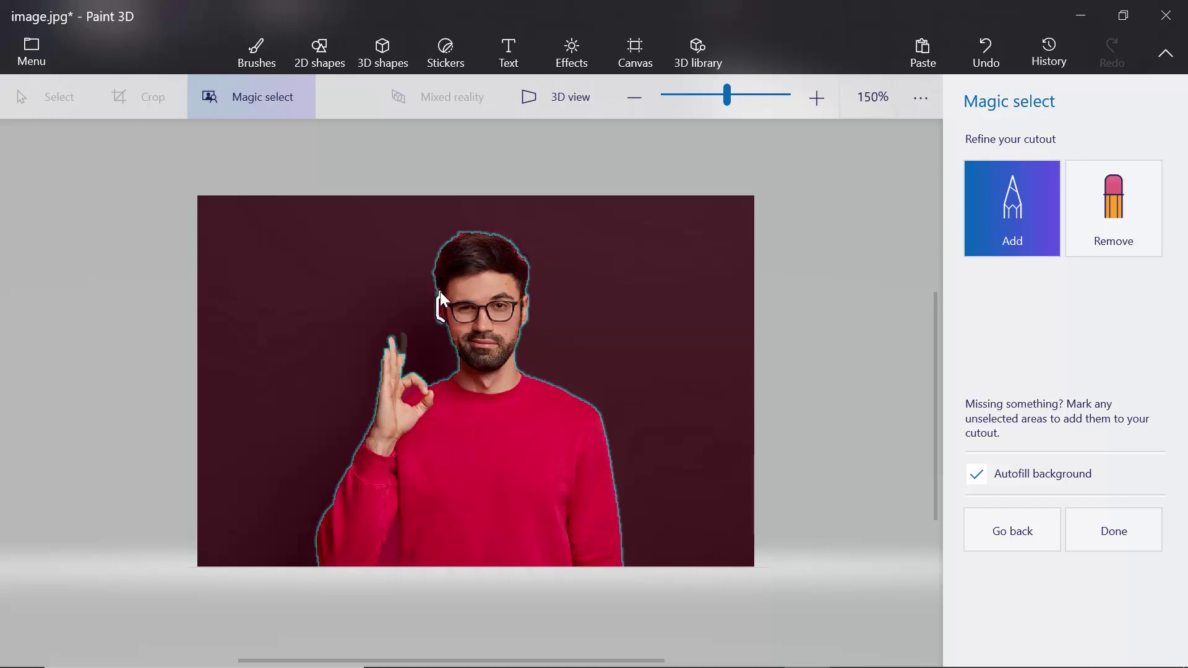
left_click_drag(440, 300, 440, 317)
Trim the leftover pink background beside the ear and finalise the cutout
left_click(1121, 230)
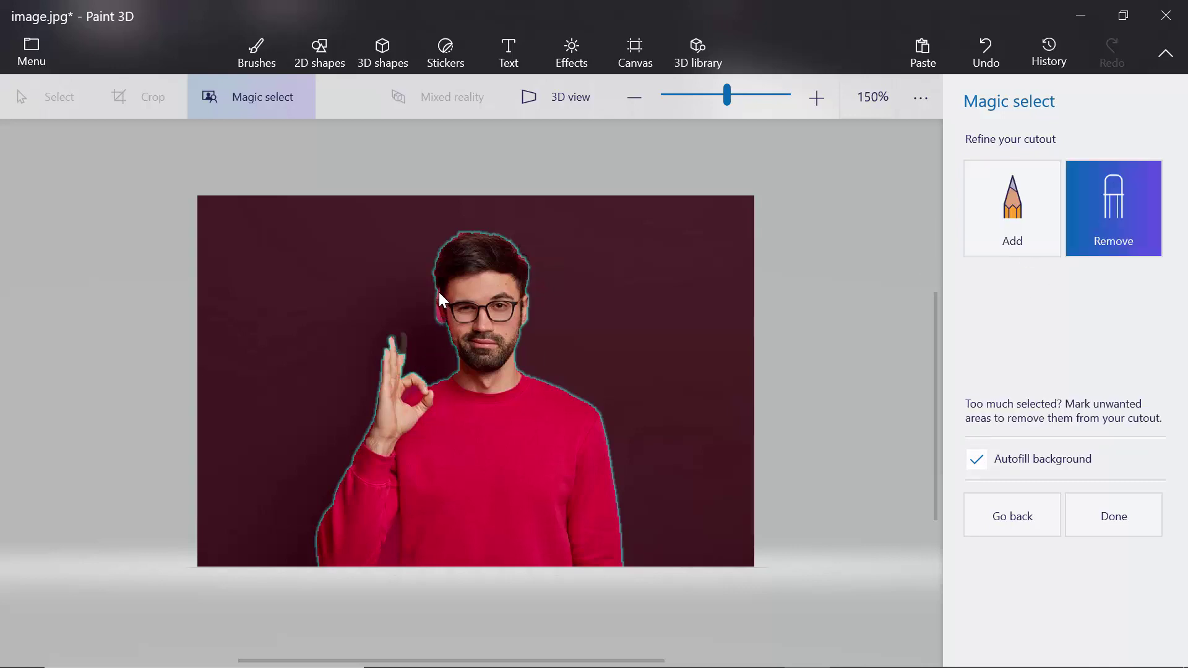
left_click(443, 324)
left_click(437, 316)
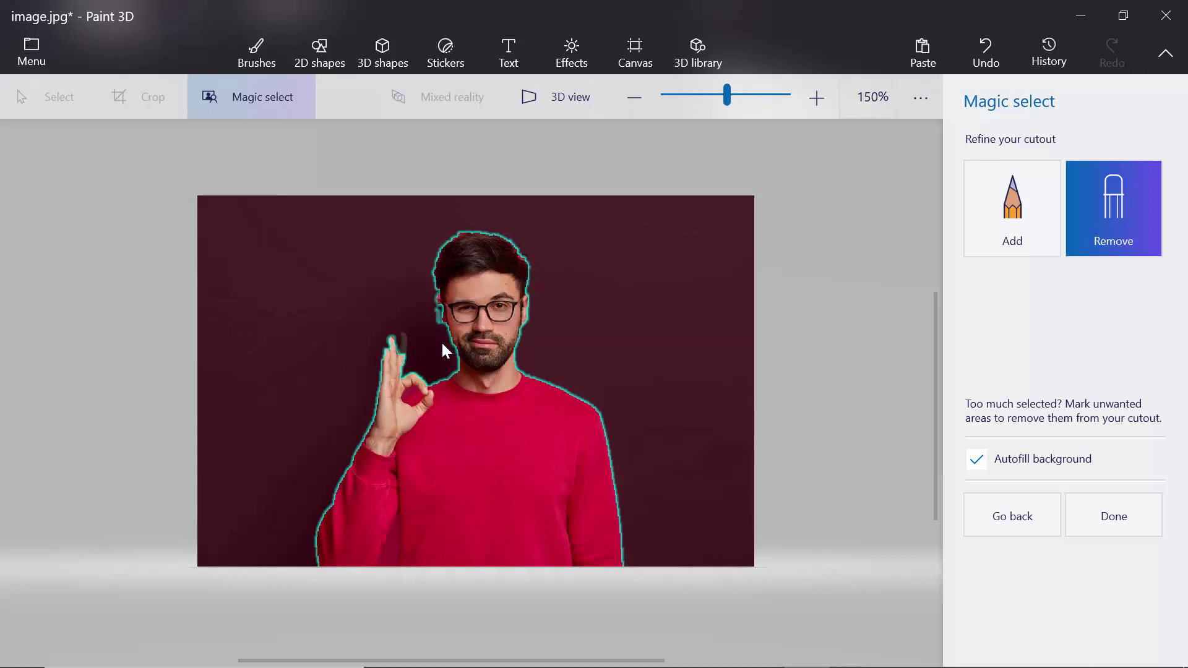
left_click_drag(438, 317, 439, 339)
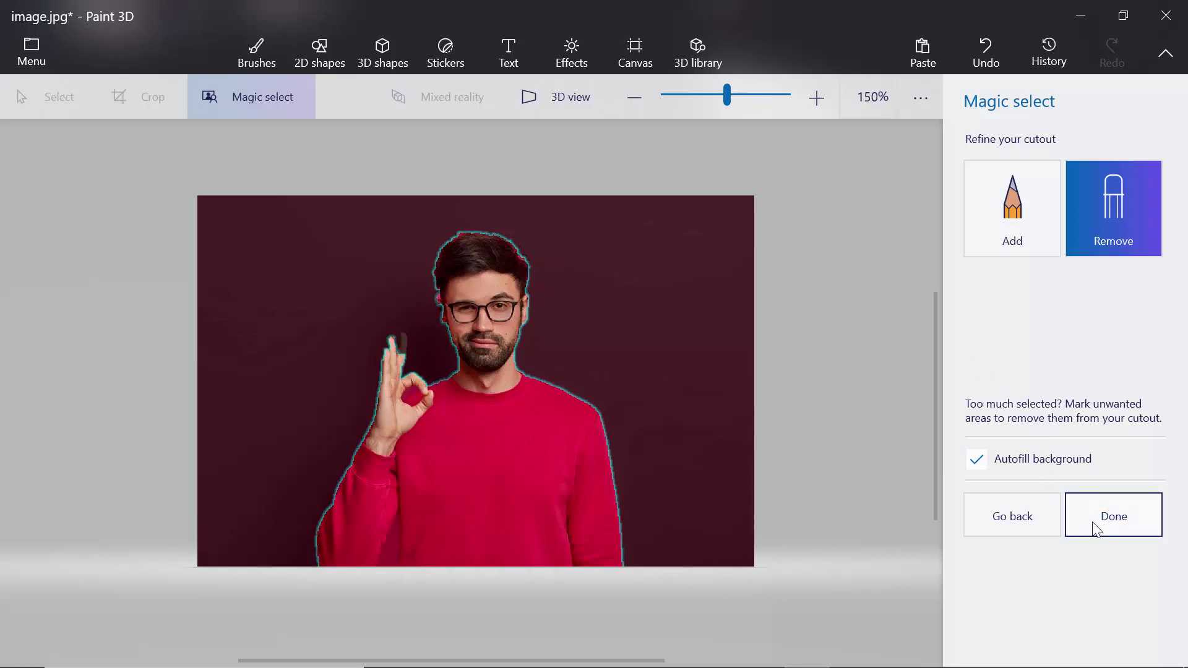
left_click(1094, 523)
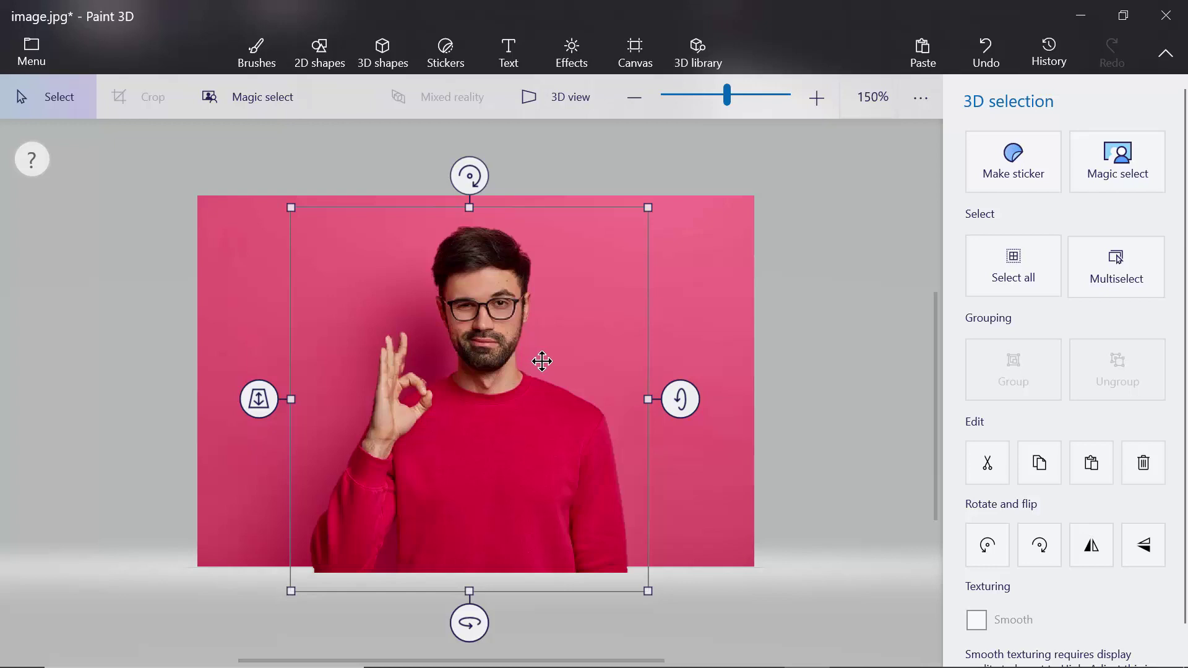
Shift the man cutout to the right, then undo the last move
left_click_drag(470, 369, 498, 334)
right_click(507, 335)
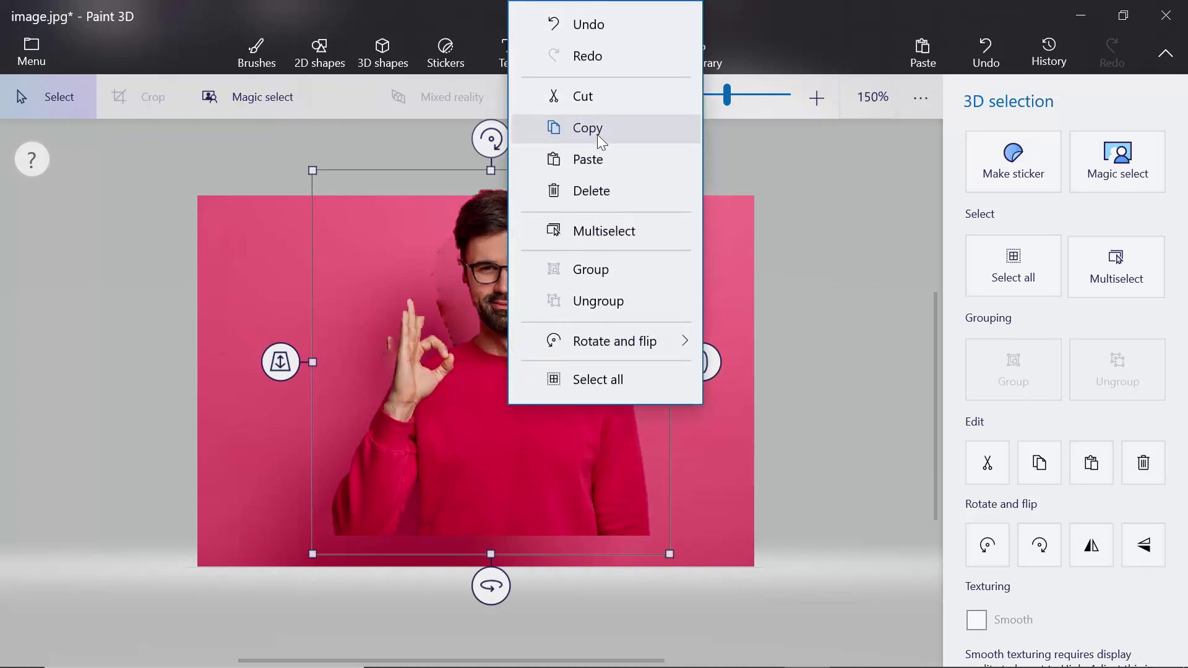
left_click(467, 313)
right_click(467, 313)
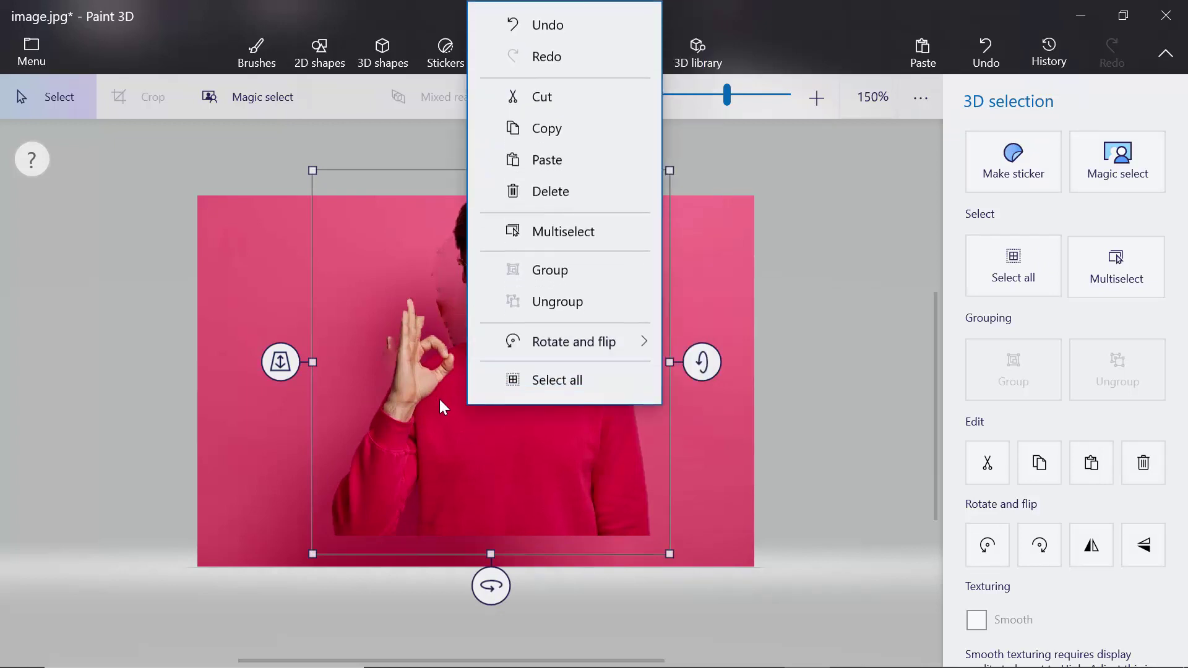
left_click(442, 405)
left_click_drag(470, 393, 515, 376)
right_click(519, 377)
left_click(487, 391)
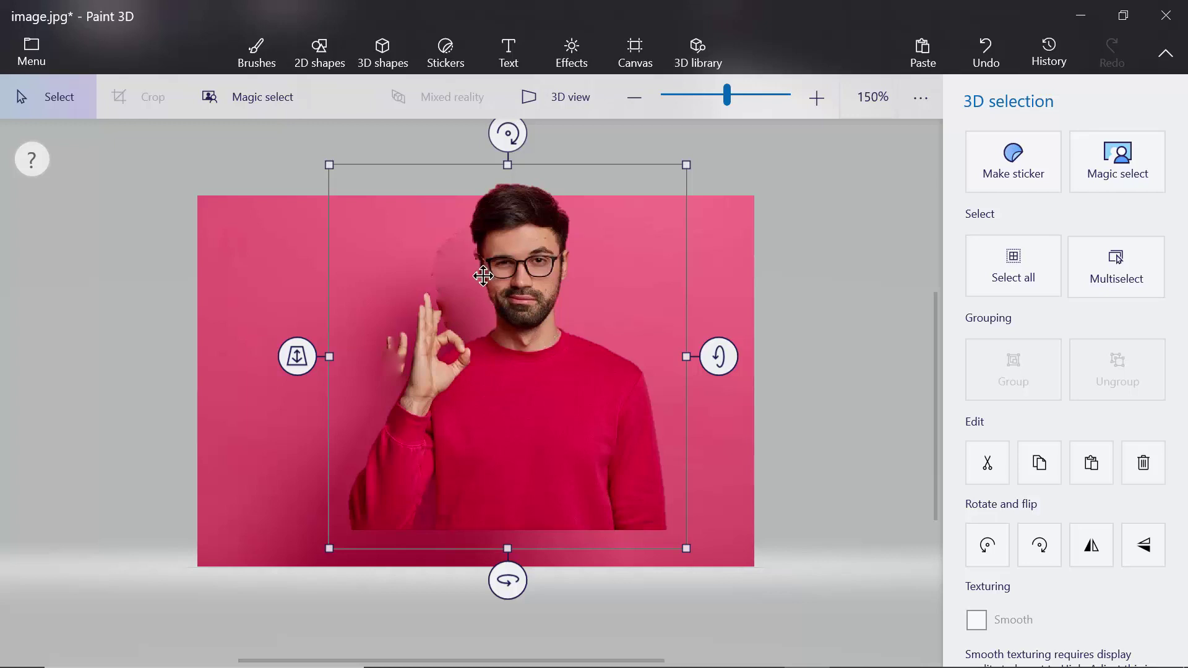
key("ctrl+z")
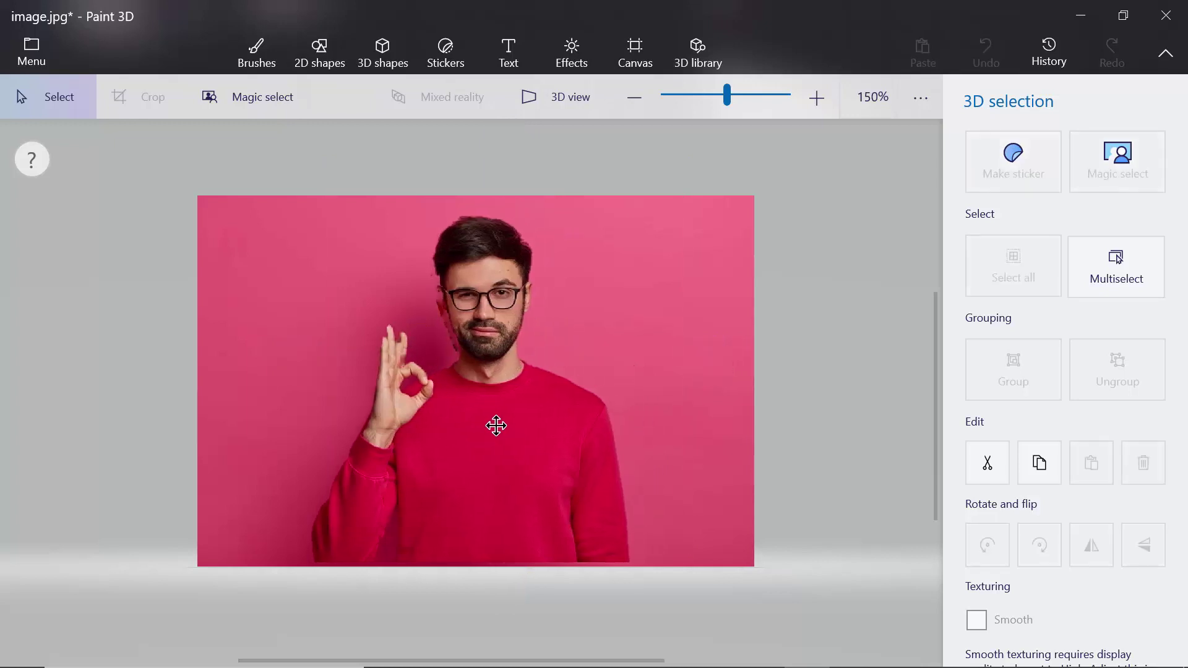
Nudge the man cutout slightly right and copy it
left_click(493, 426)
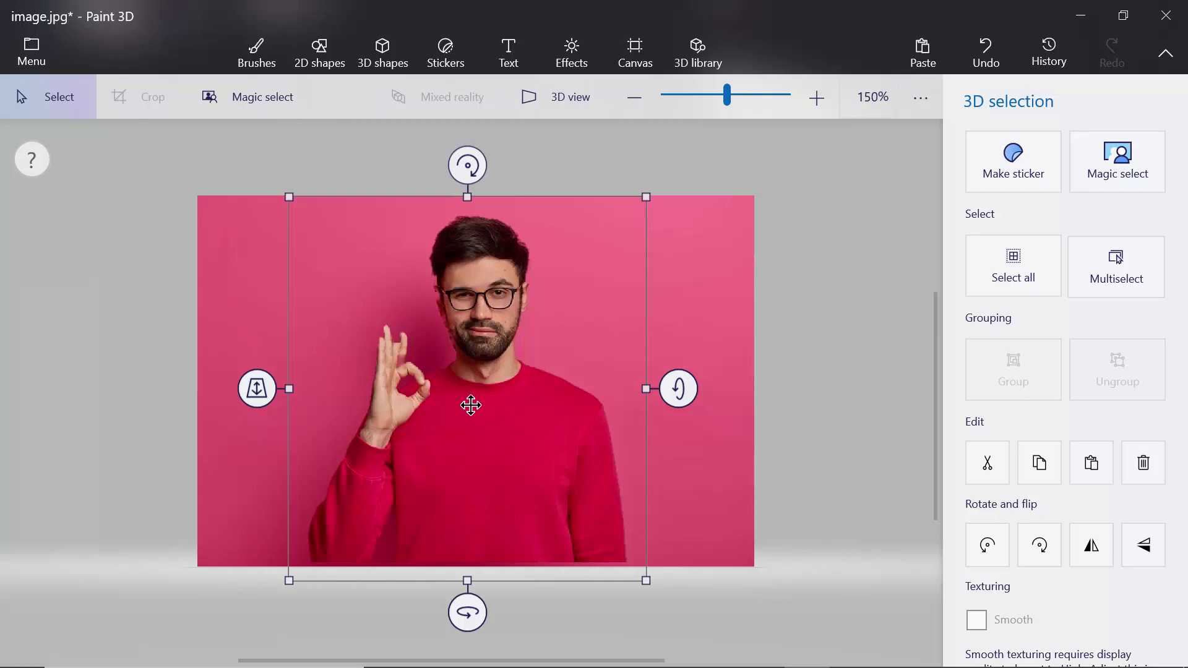
left_click(468, 377)
left_click_drag(468, 377, 516, 381)
right_click(516, 381)
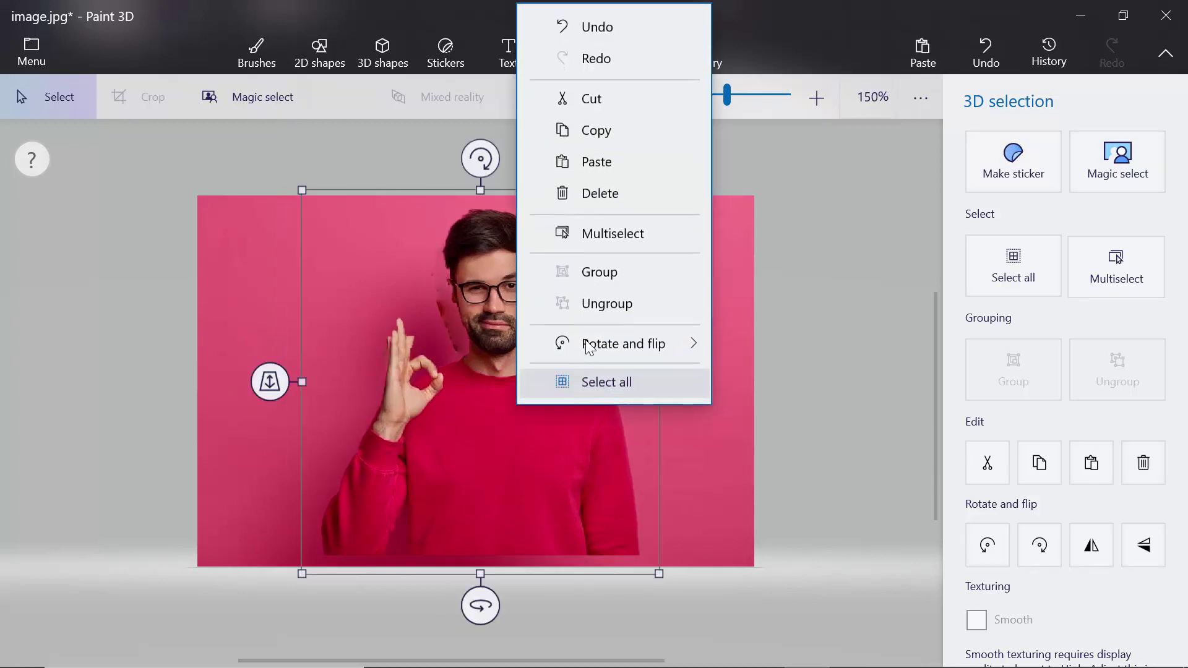
left_click(607, 131)
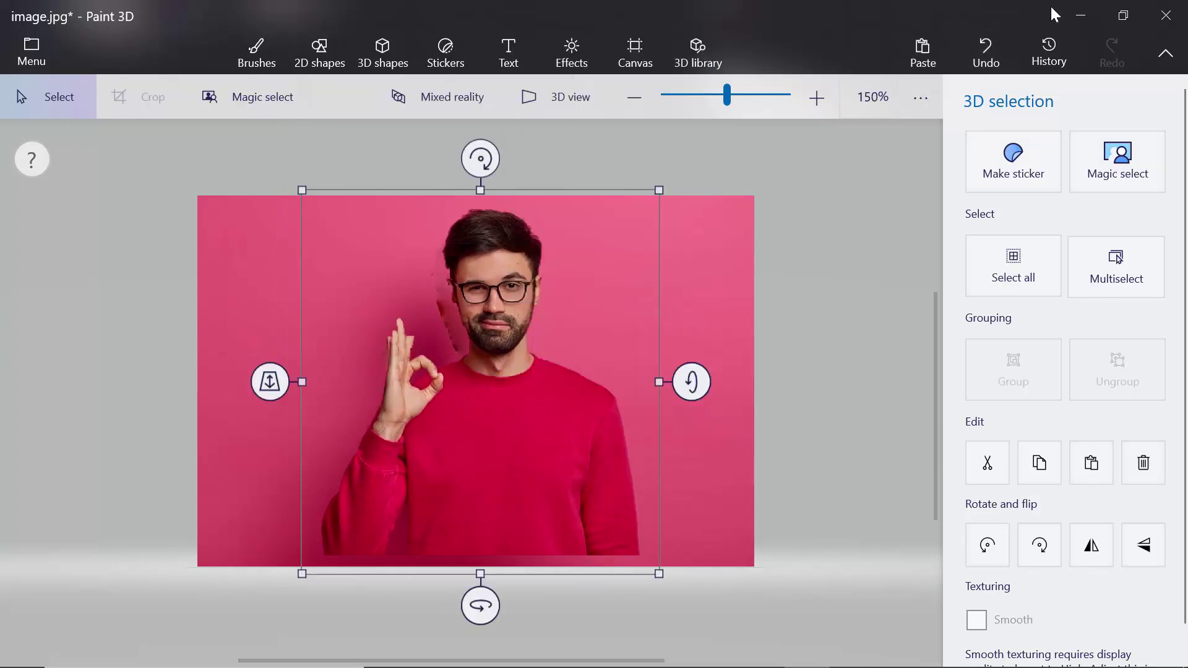
Minimize Paint 3D and open Gmail from Chrome's Google bookmarks folder
left_click(1080, 14)
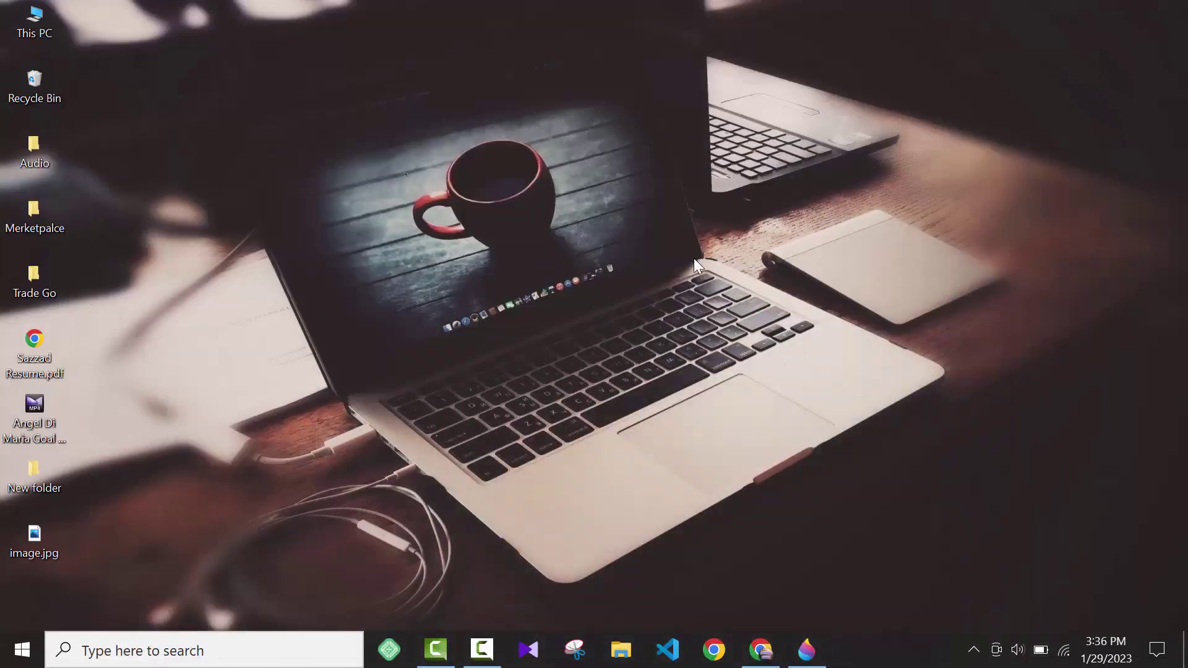
left_click(766, 661)
left_click(371, 86)
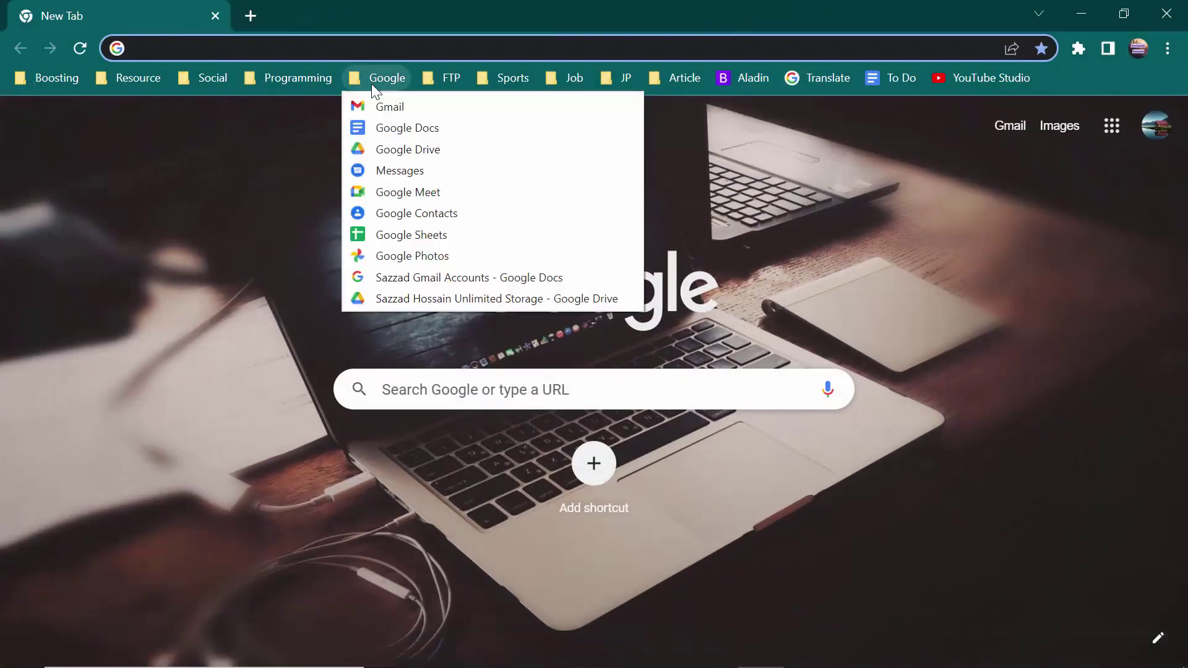
left_click(381, 105)
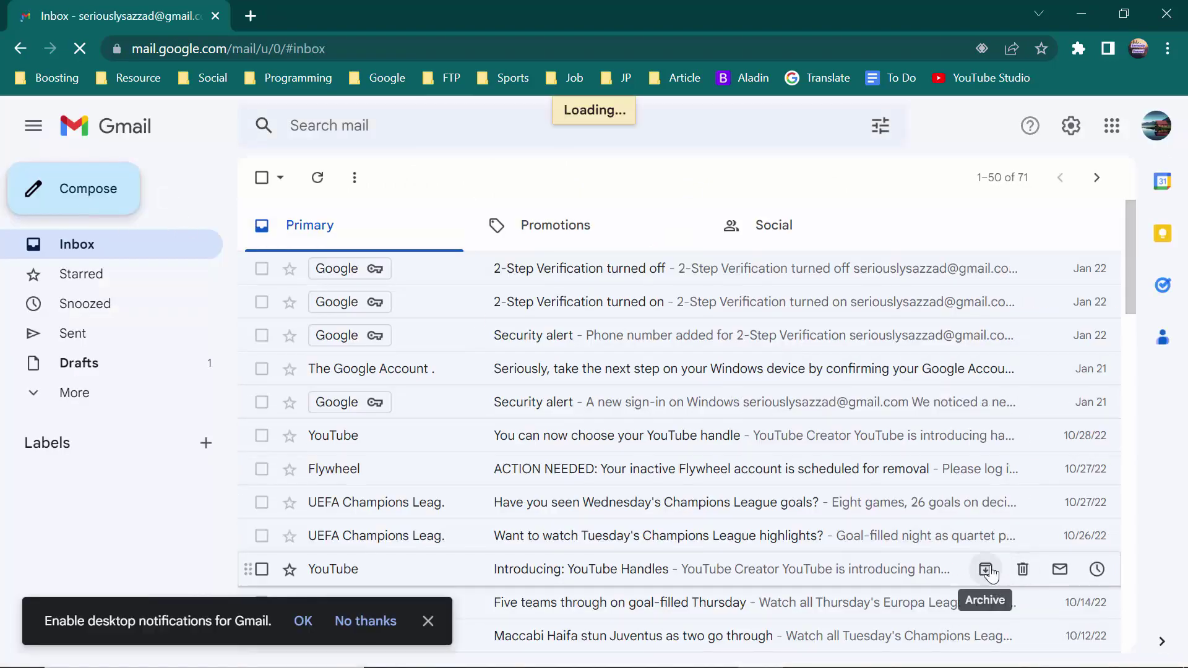
Compose a new email and paste the copied man cutout into its body
key("c")
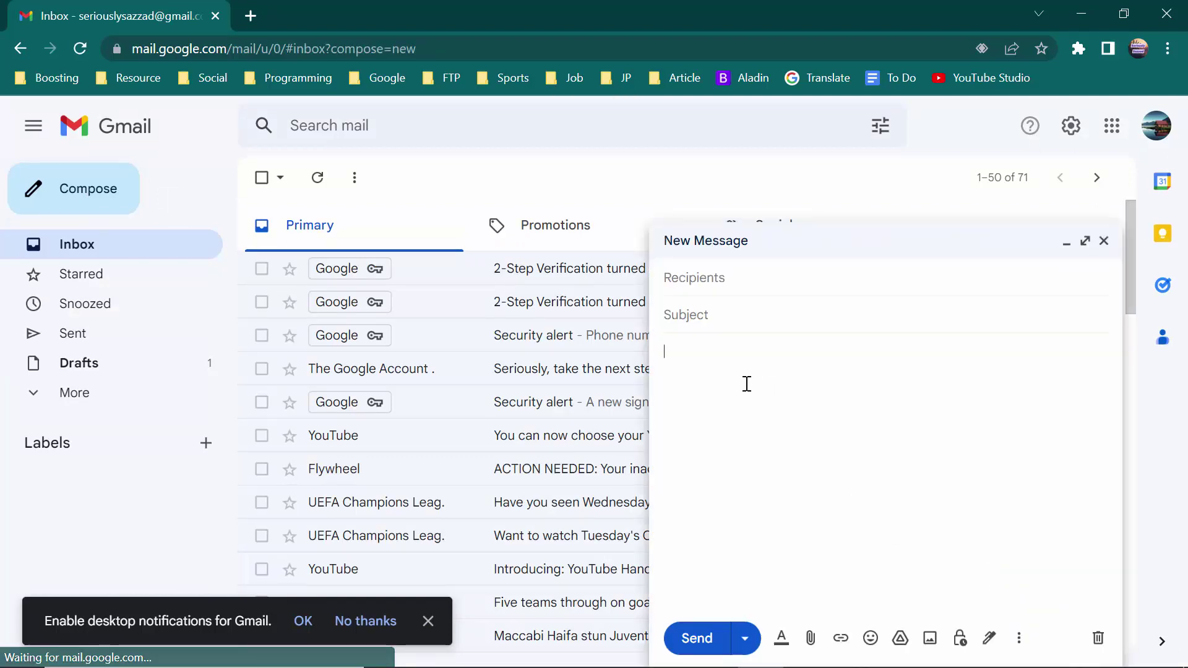
right_click(747, 383)
left_click(789, 210)
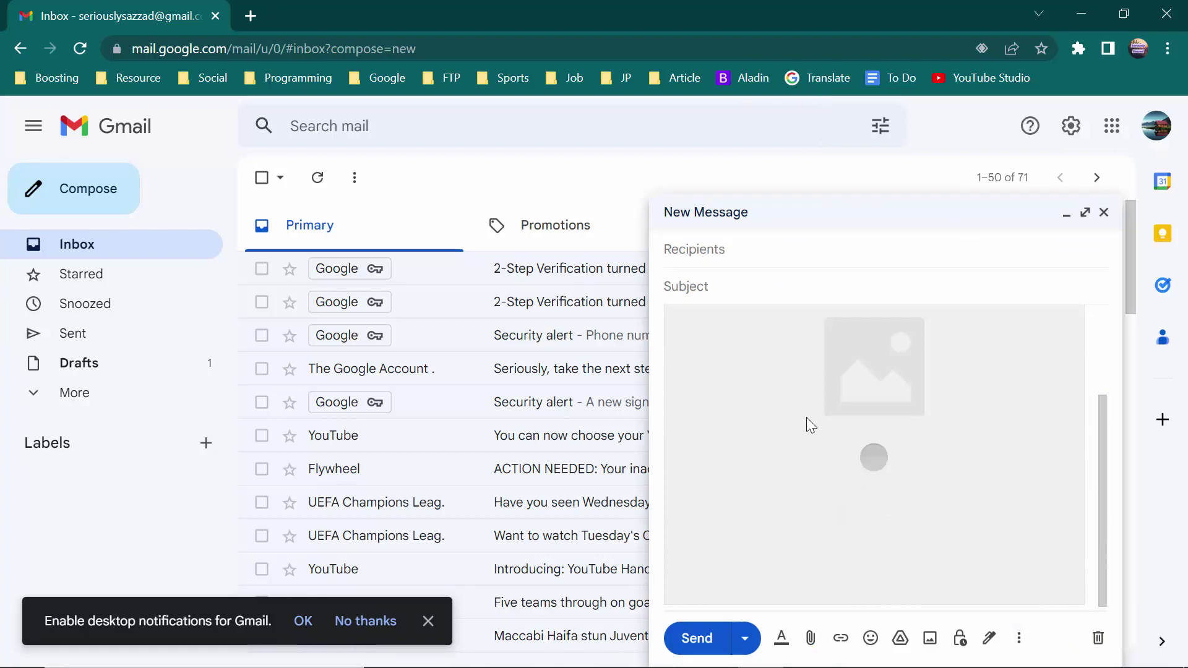
left_click_drag(813, 425, 834, 459)
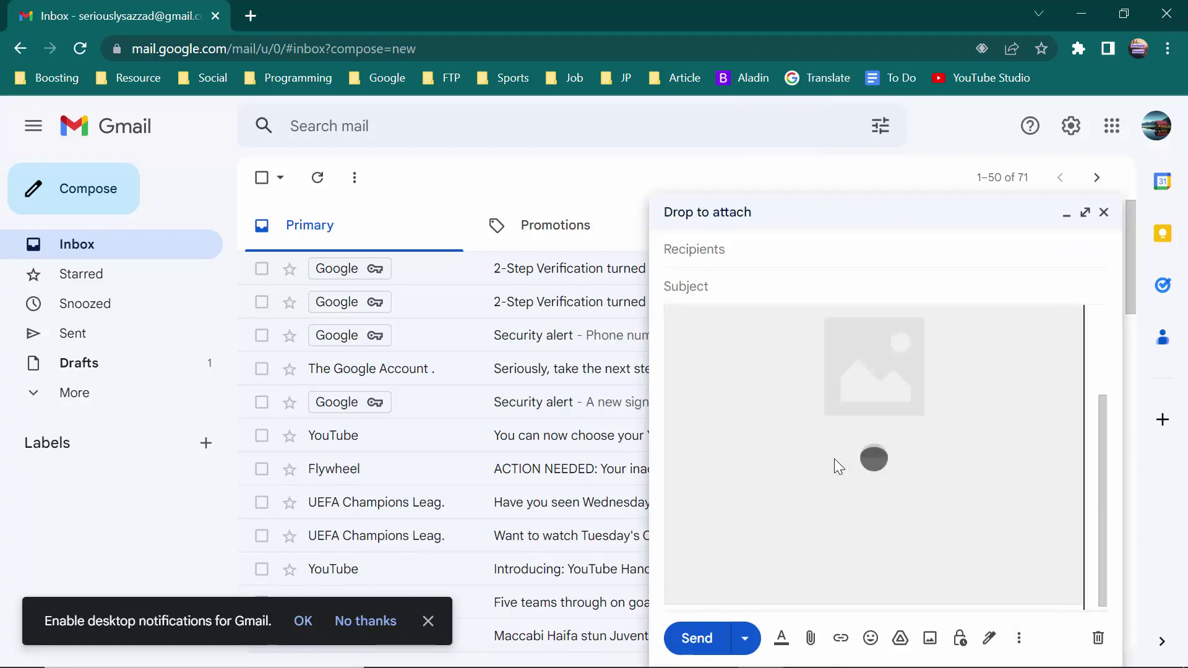
mouse_move(889, 562)
left_mouse_down()
mouse_move(876, 512)
mouse_move(680, 662)
mouse_move(564, 657)
mouse_move(807, 649)
mouse_move(482, 414)
left_mouse_up()
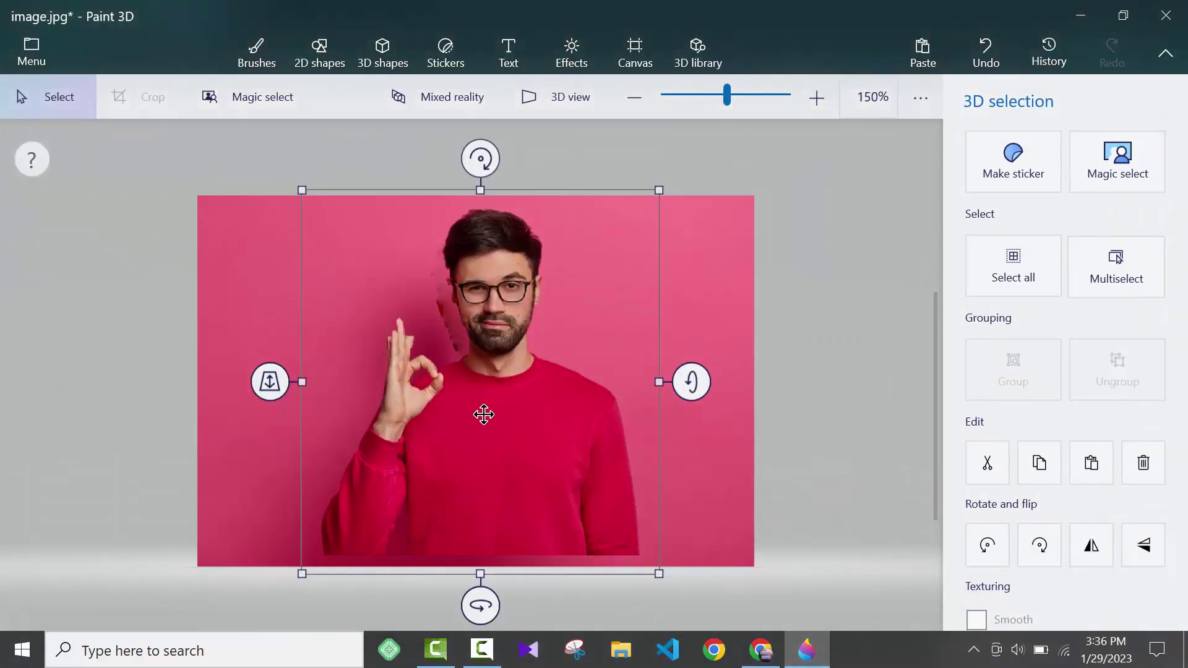
Copy the man cutout, discard the photo for a new blank canvas, and paste it there
right_click(472, 353)
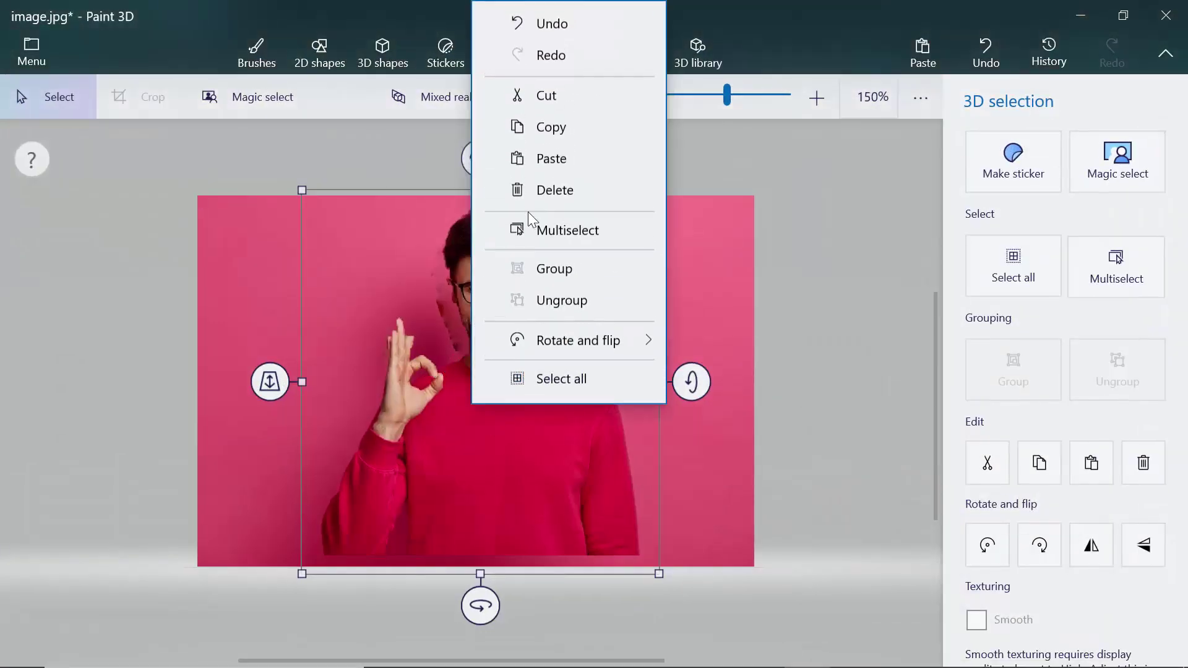
left_click(544, 146)
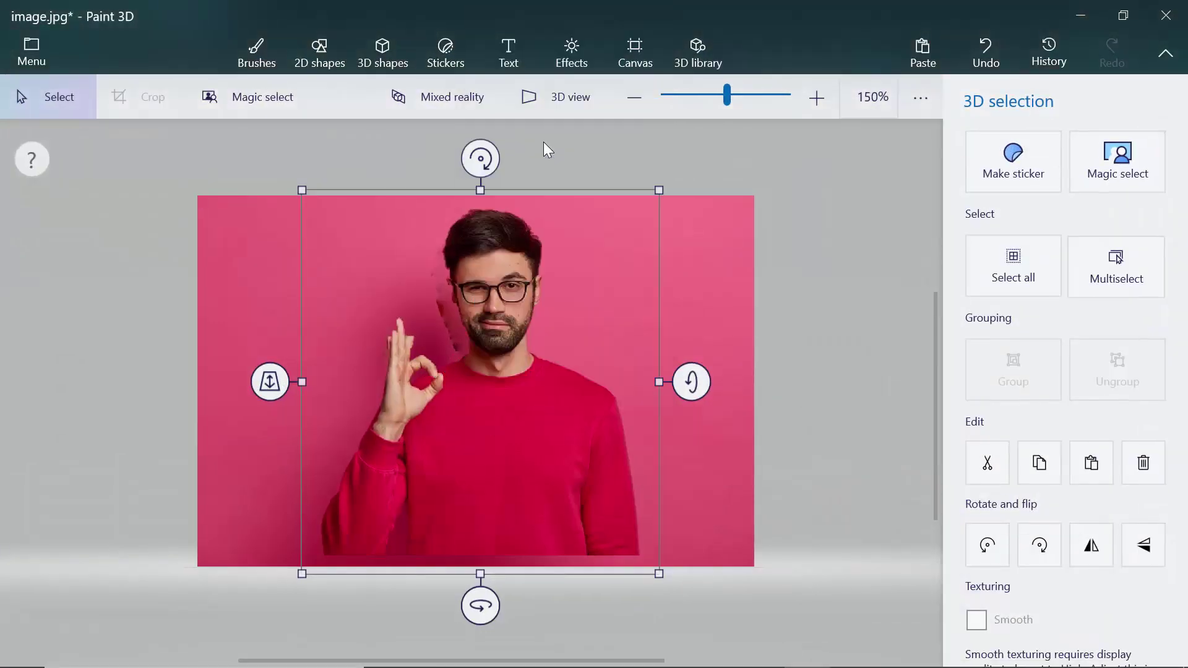
left_click(33, 52)
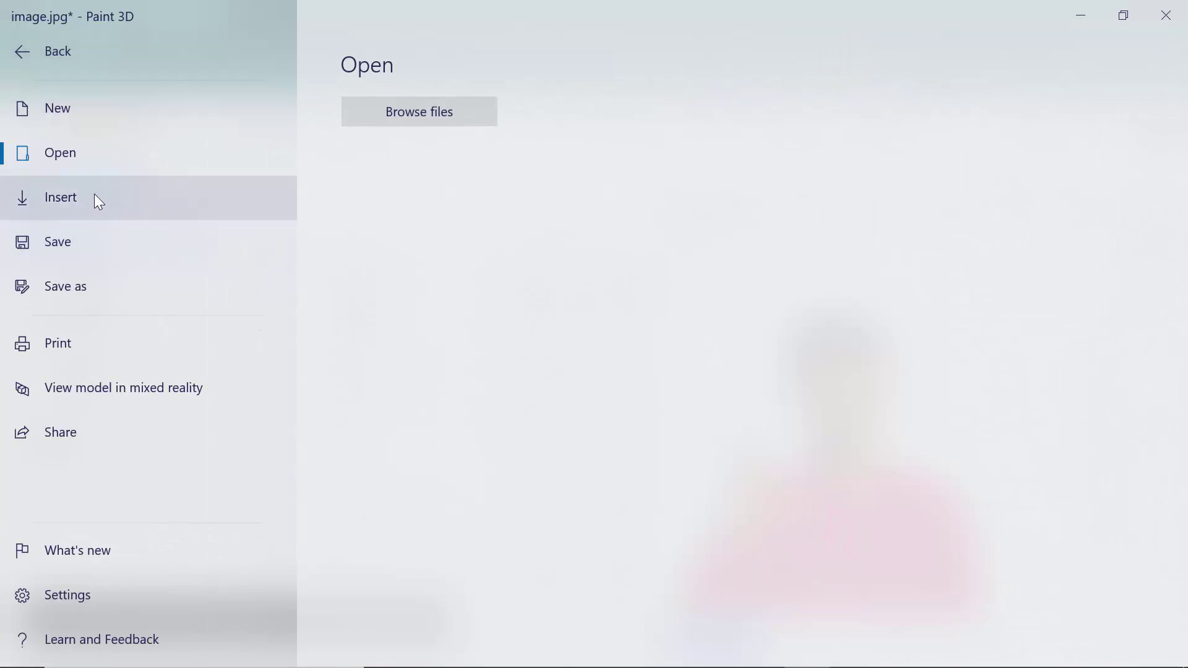
left_click(70, 113)
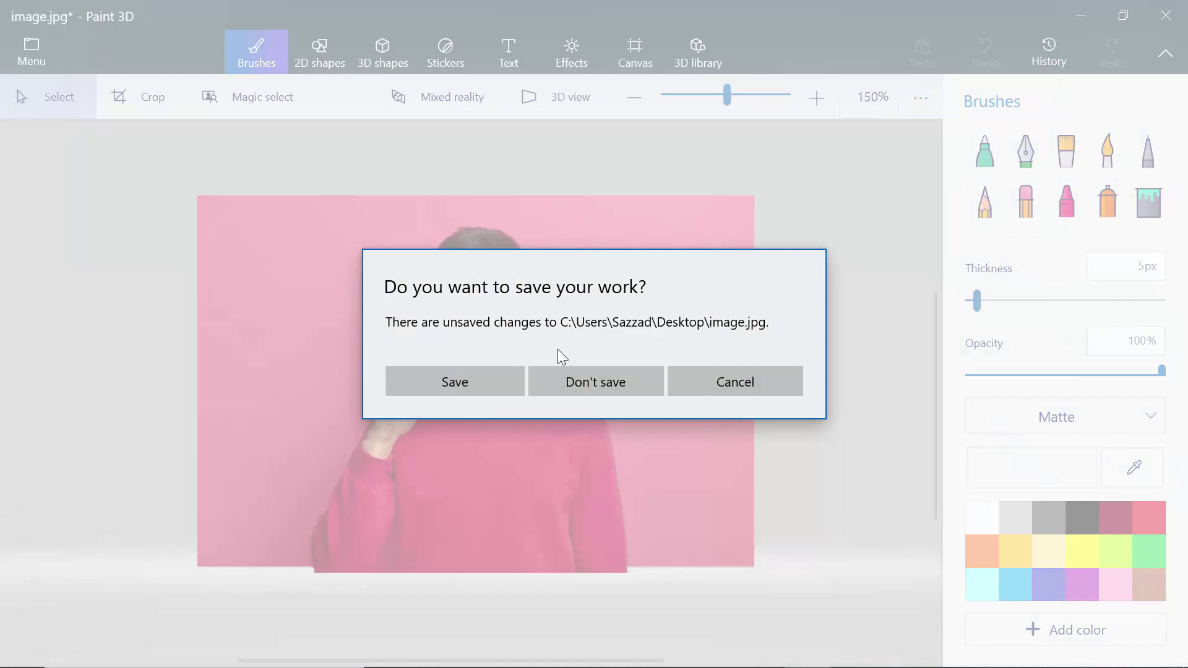
left_click(585, 373)
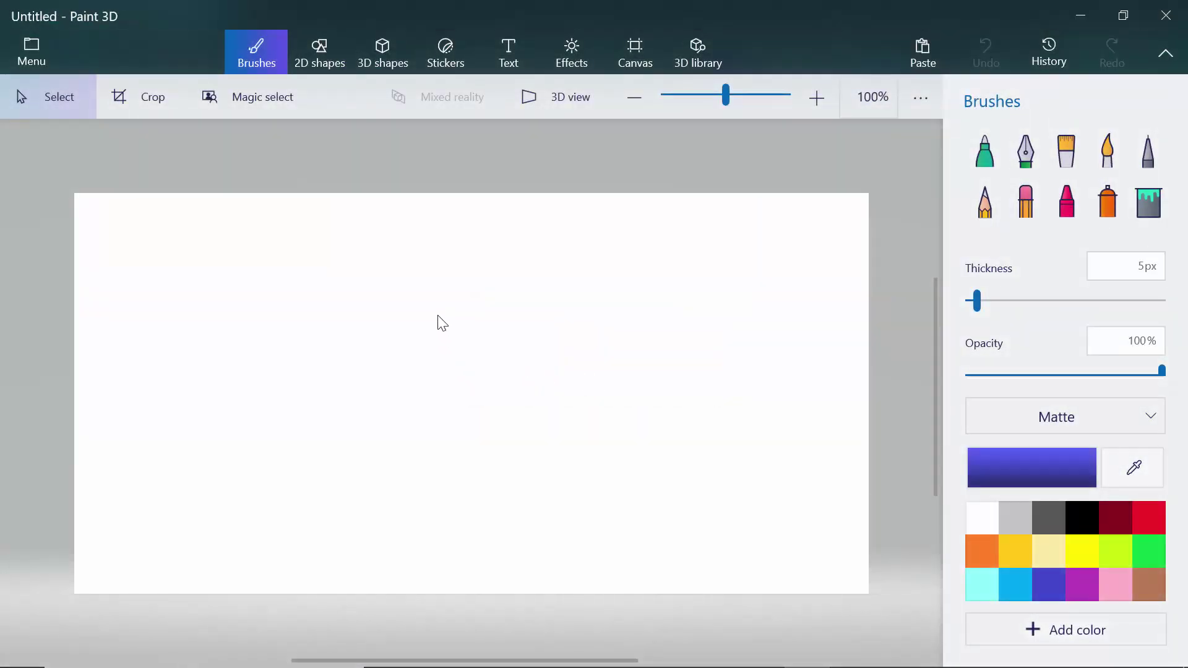
right_click(442, 322)
left_click(491, 452)
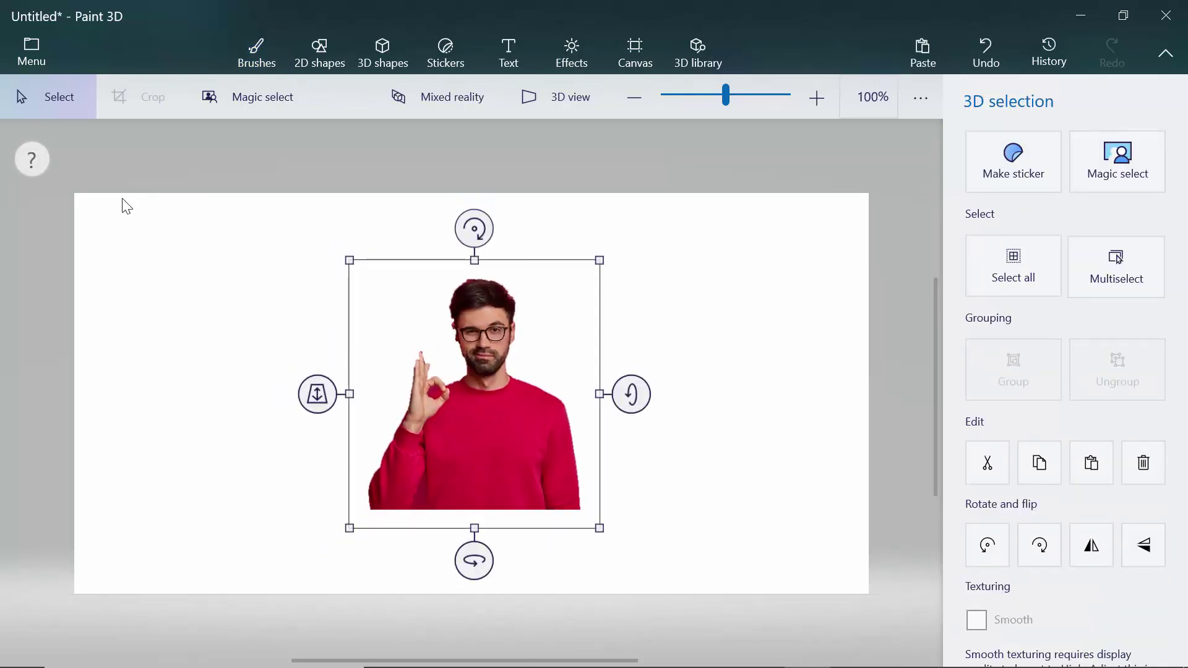
Choose to save a copy of the project as a PNG image
left_click(32, 49)
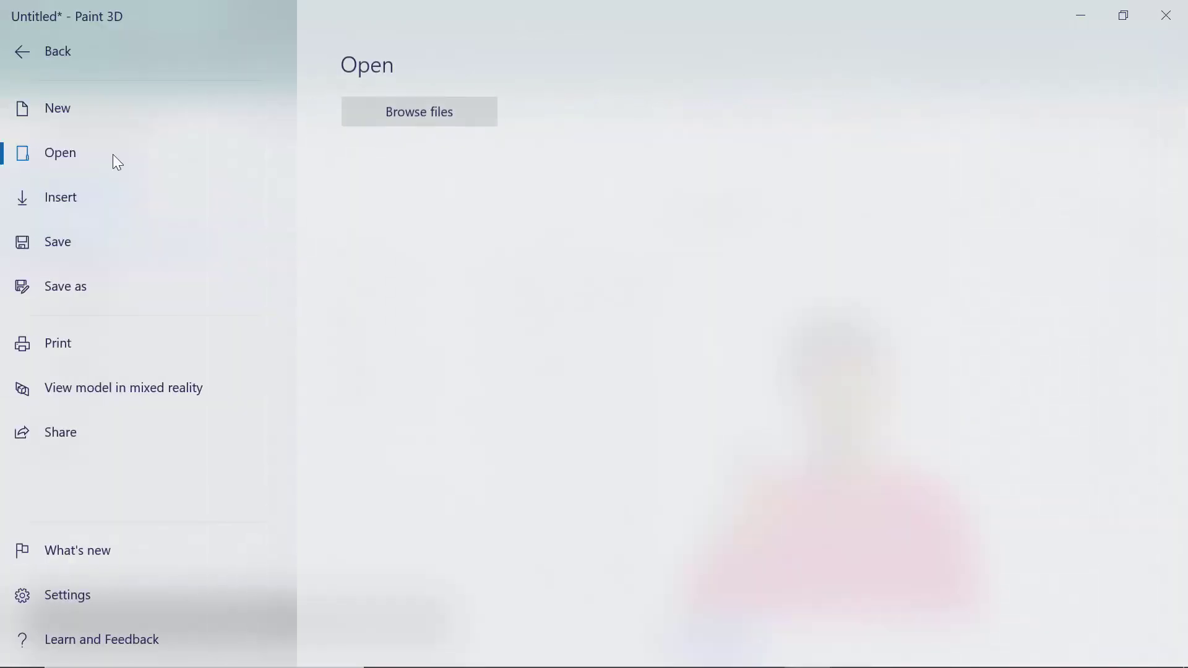
left_click(88, 287)
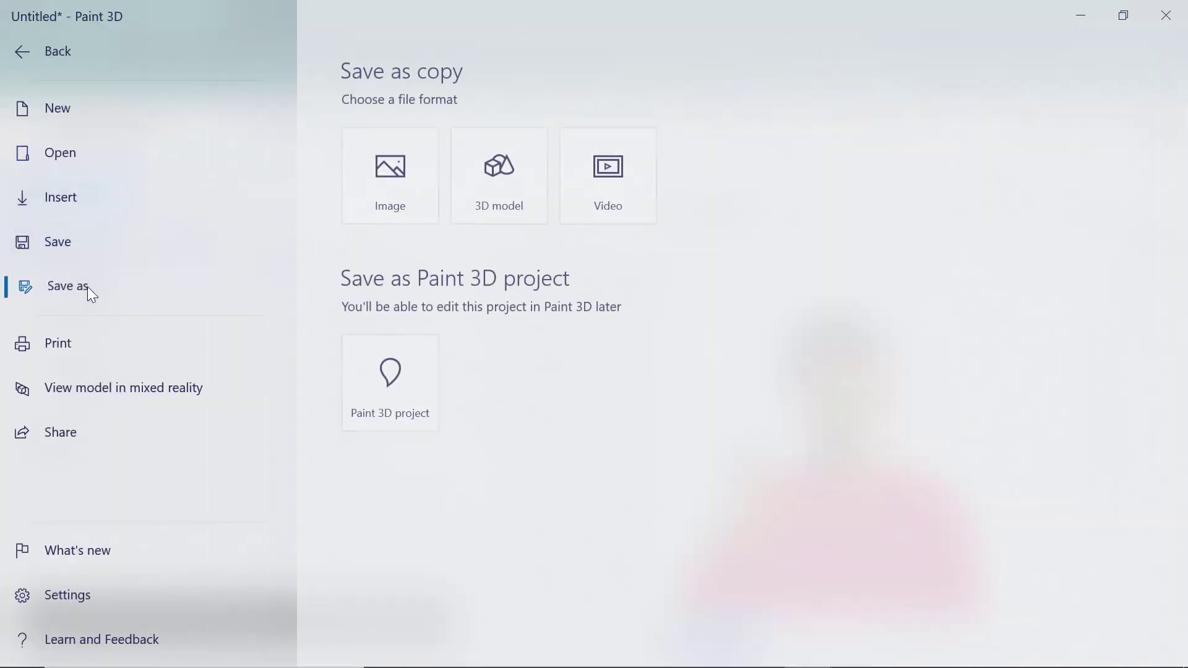
left_click(410, 216)
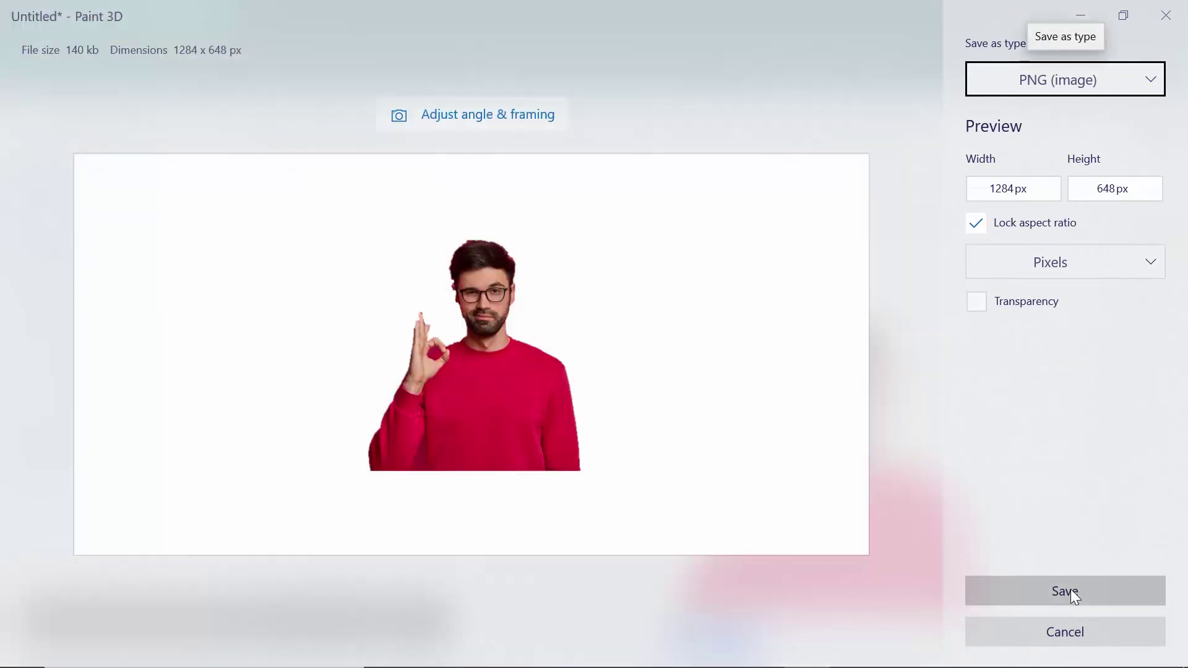
left_click(1070, 589)
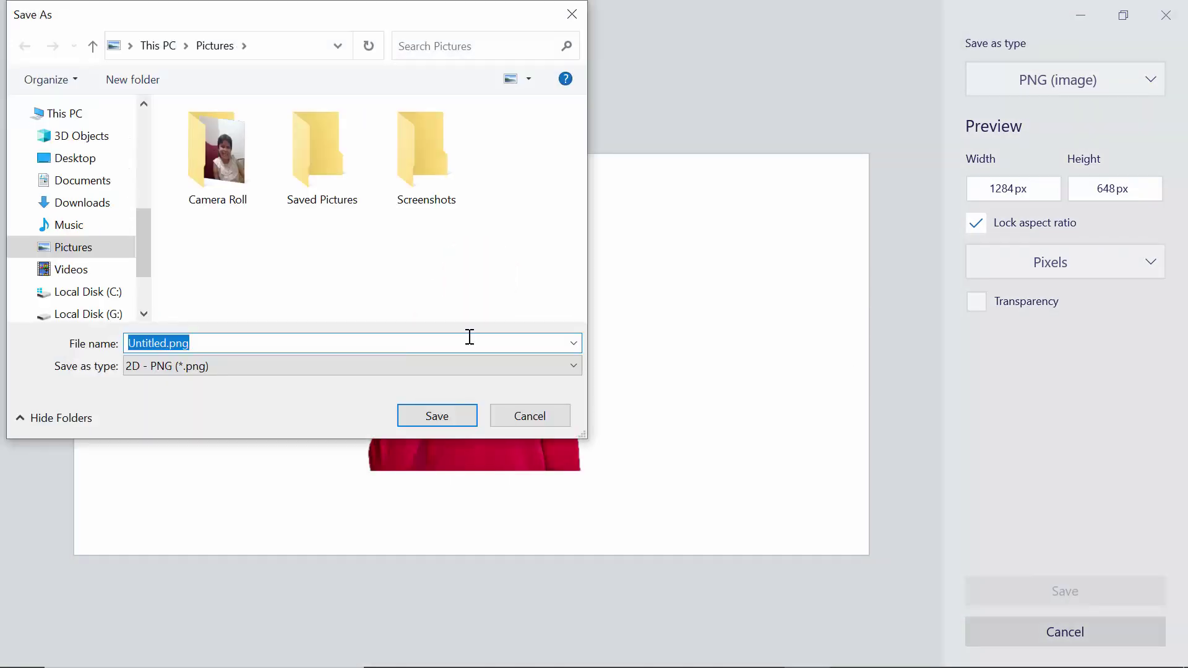
Save the PNG to the Desktop with 'fig' typed into the file name, then close Paint 3D
scroll(62, 167, "up", 5)
left_click(87, 149)
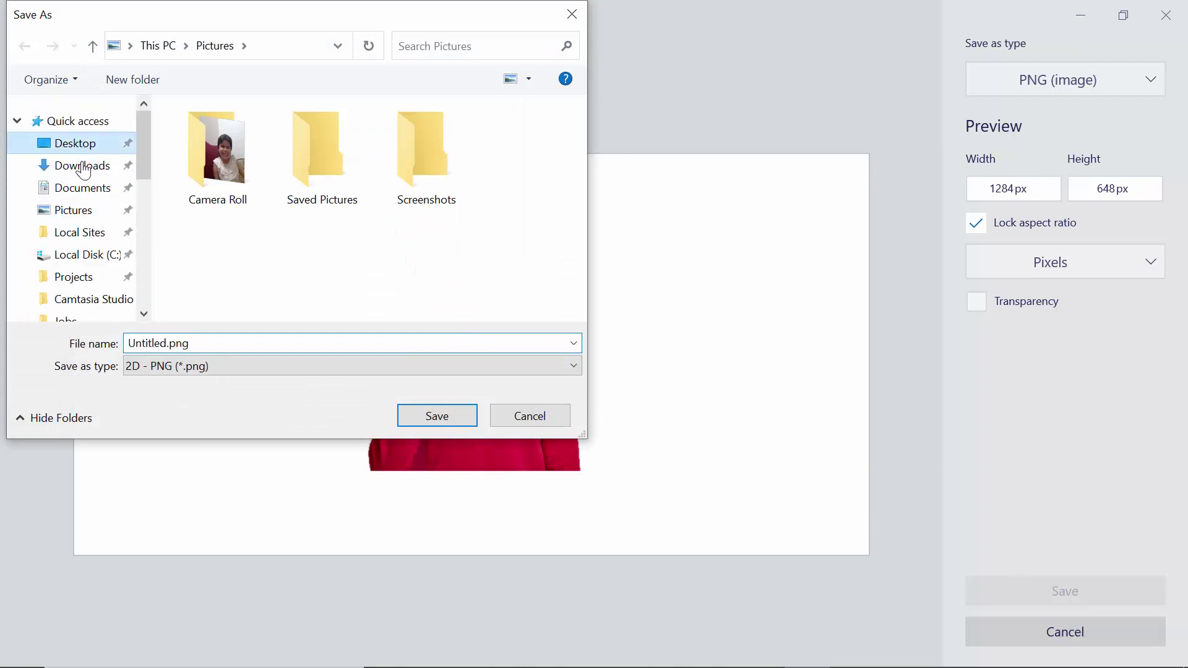
left_click(167, 343)
left_click(163, 343)
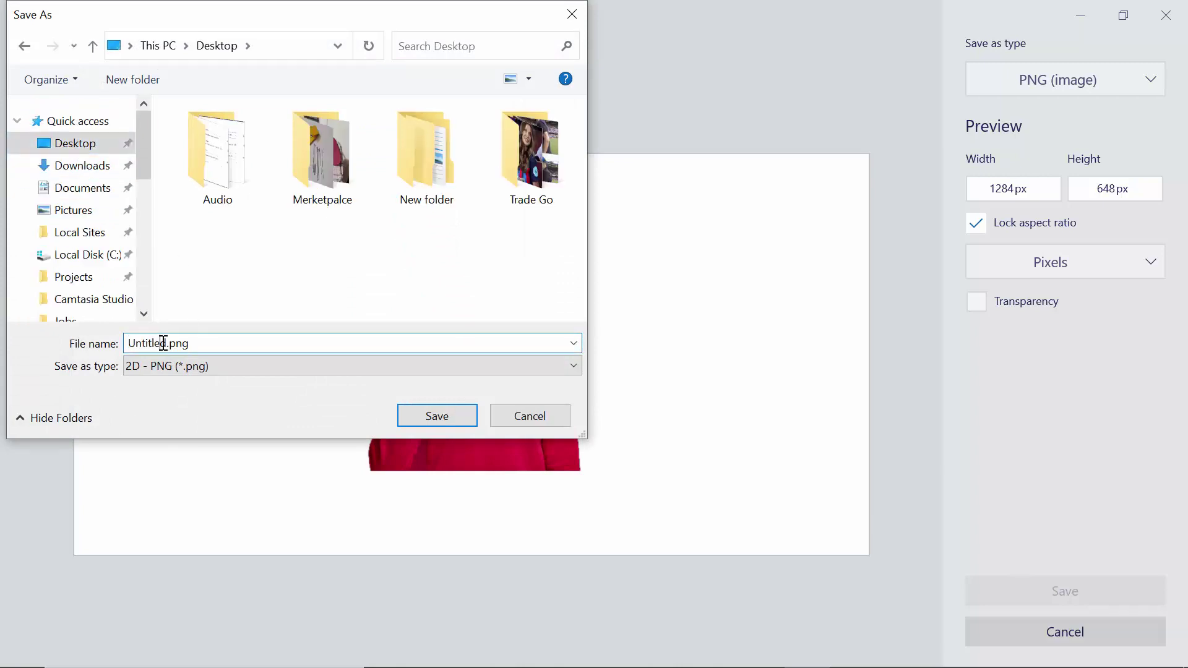
left_click_drag(167, 343, 115, 344)
type("fig")
key("Return")
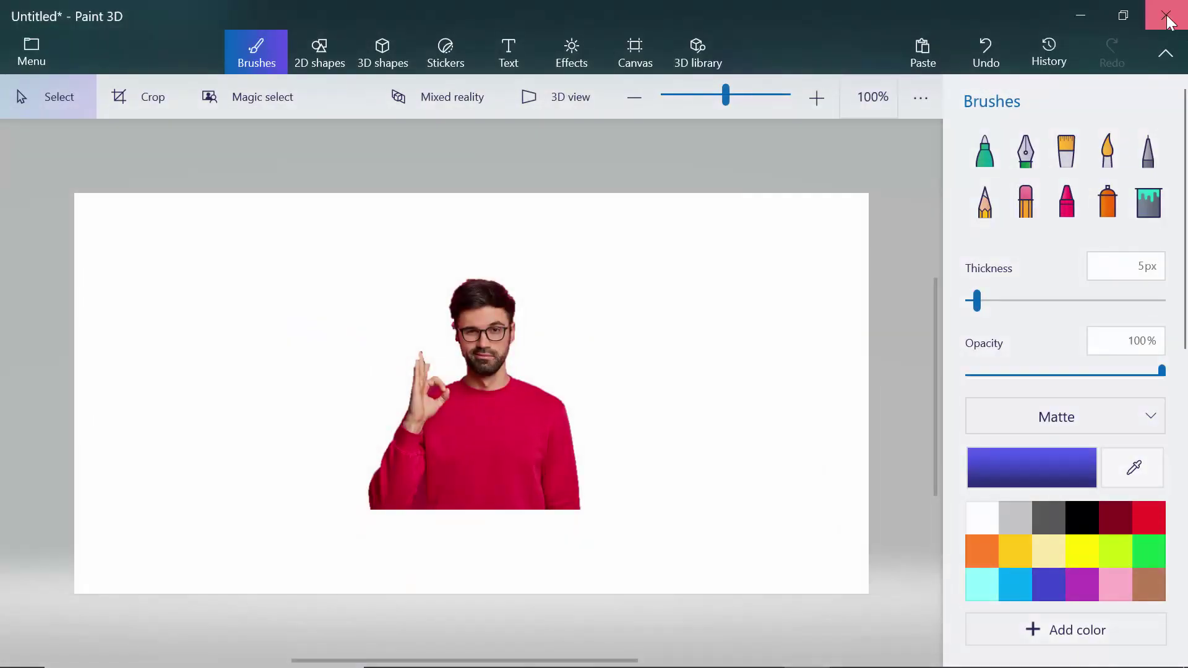
left_click(1167, 17)
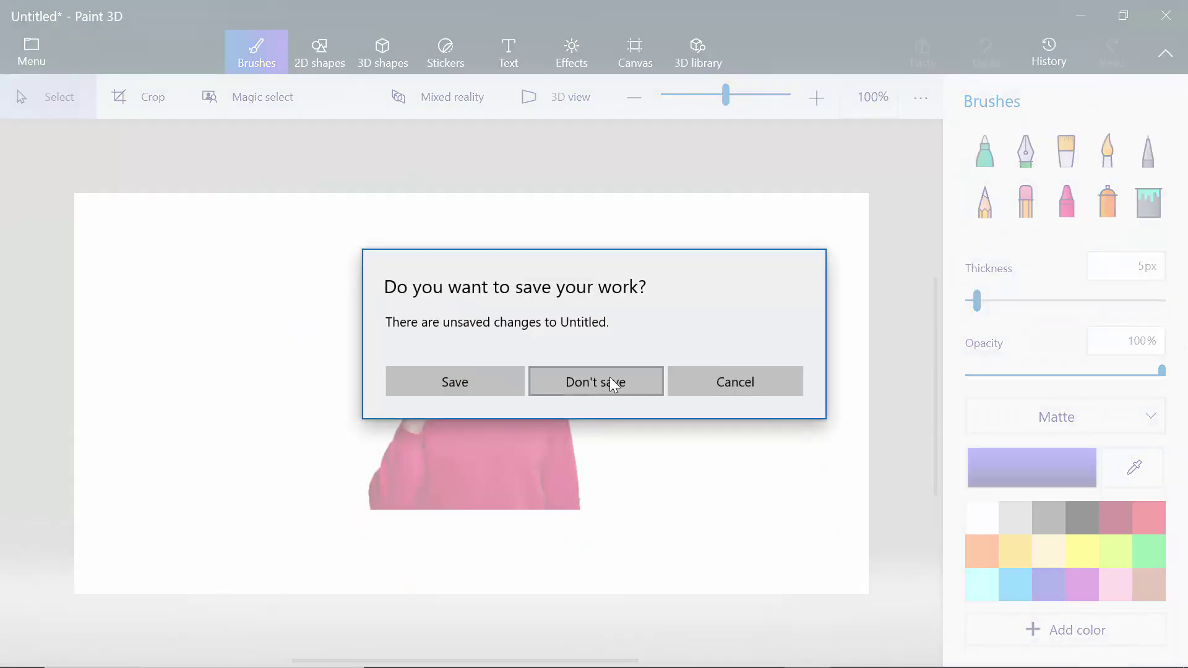
Close Paint 3D without saving, hide Chrome, and zoom in and out on bg.png in Photos
left_click(610, 377)
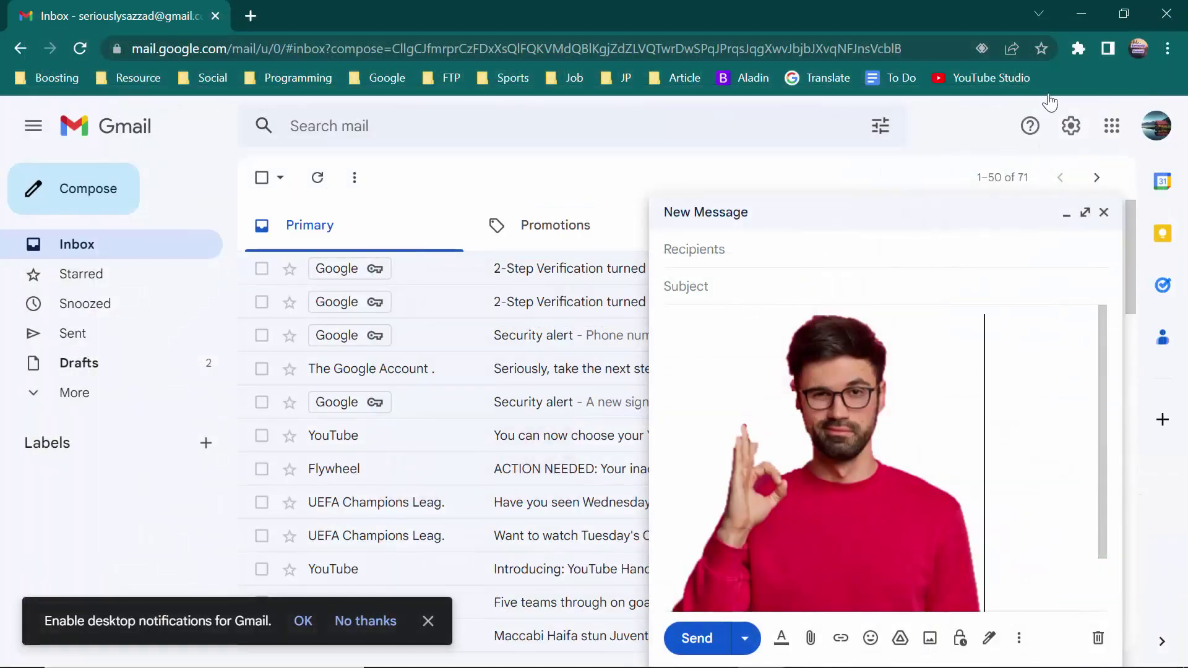
left_click(1083, 11)
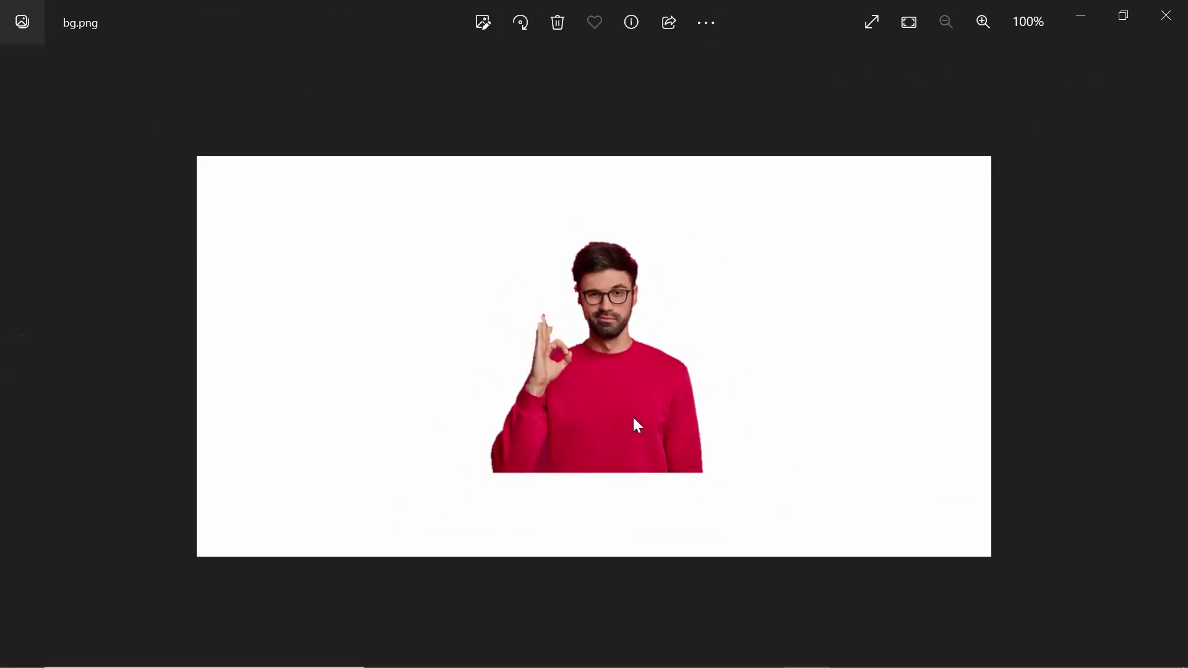
scroll(625, 419, "up", 2)
scroll(625, 417, "down", 2)
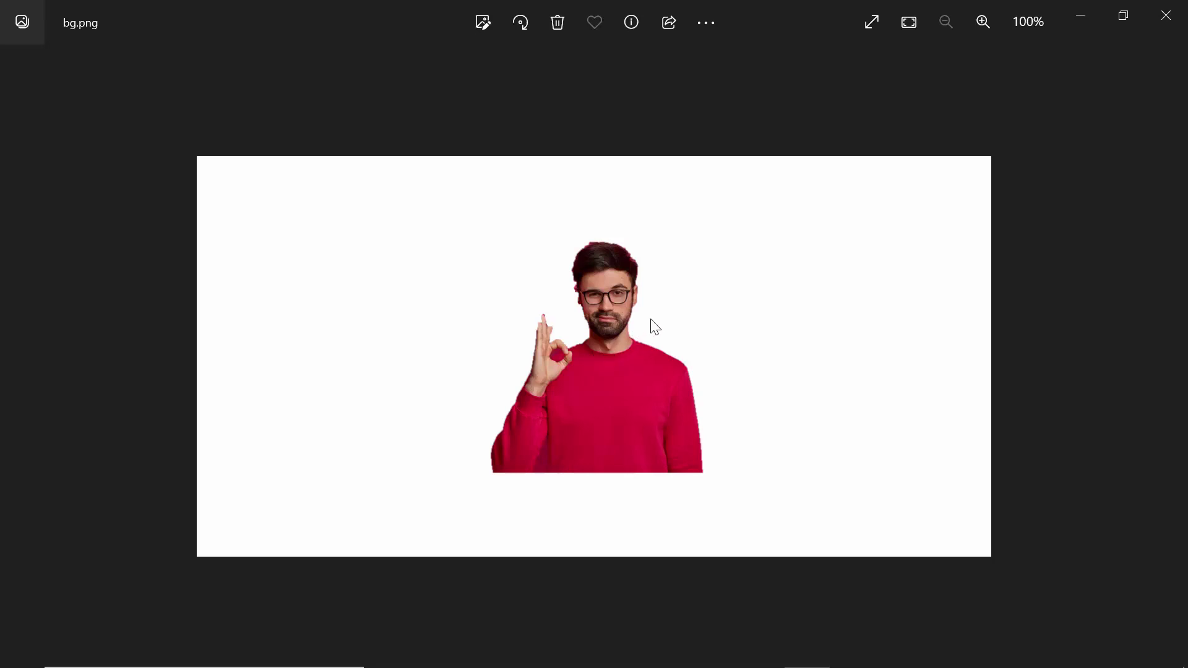
Close the bg.png preview and search Google for 'remove background' in Chrome
left_click(1182, 22)
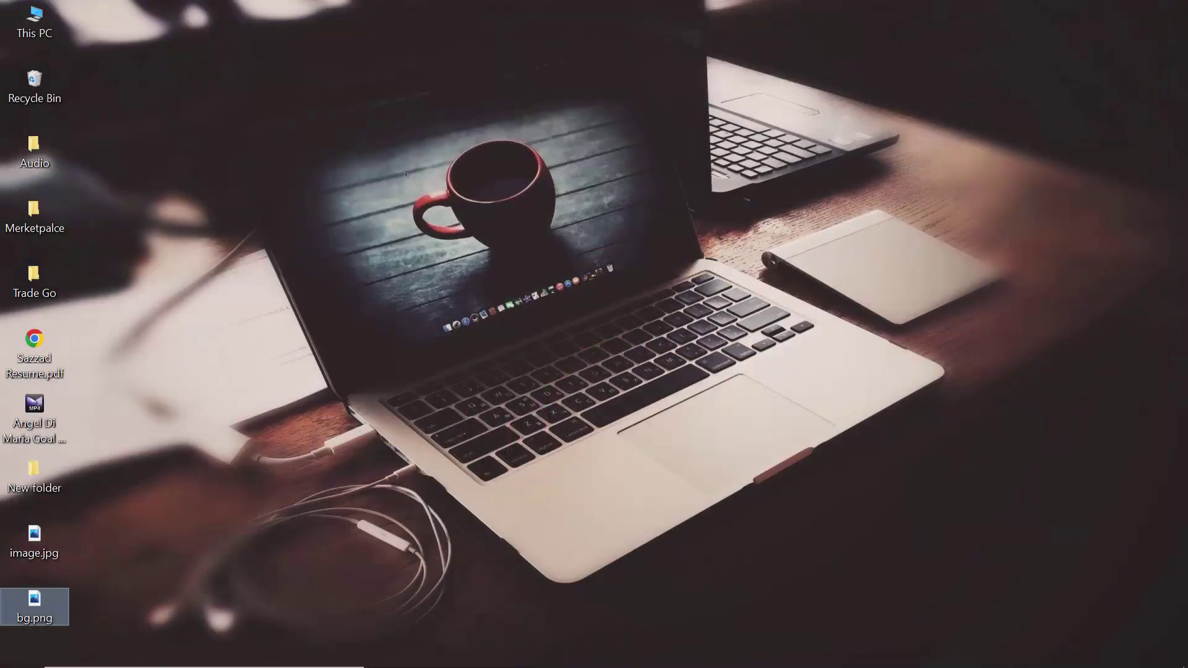
left_click(759, 649)
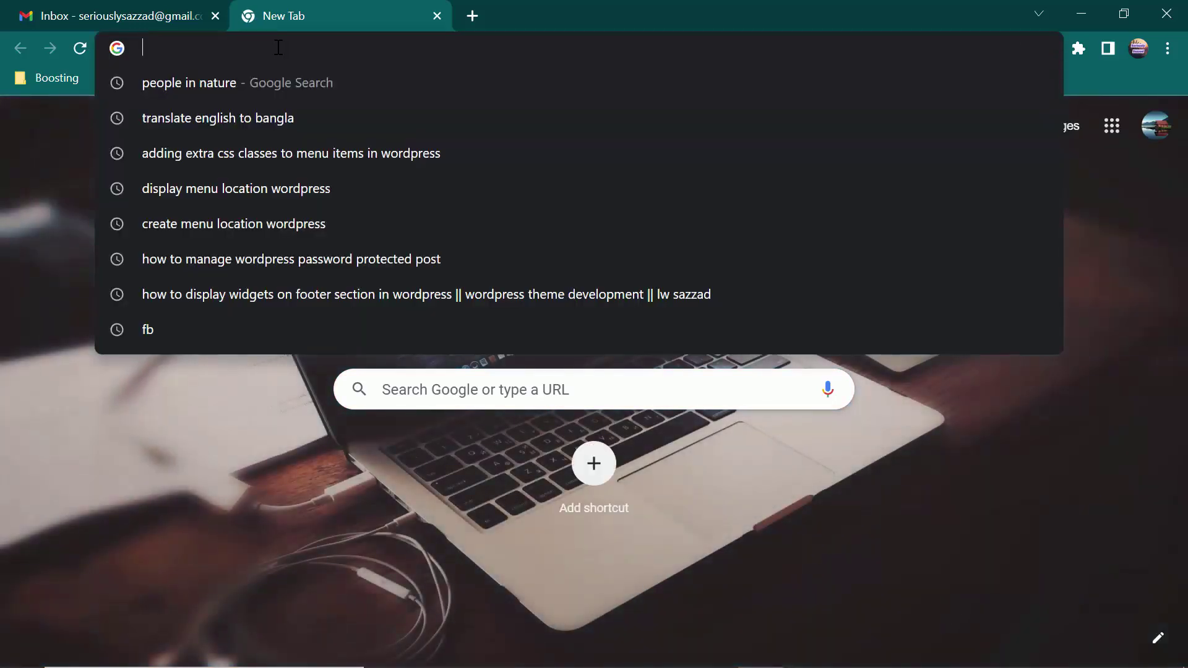
type("re")
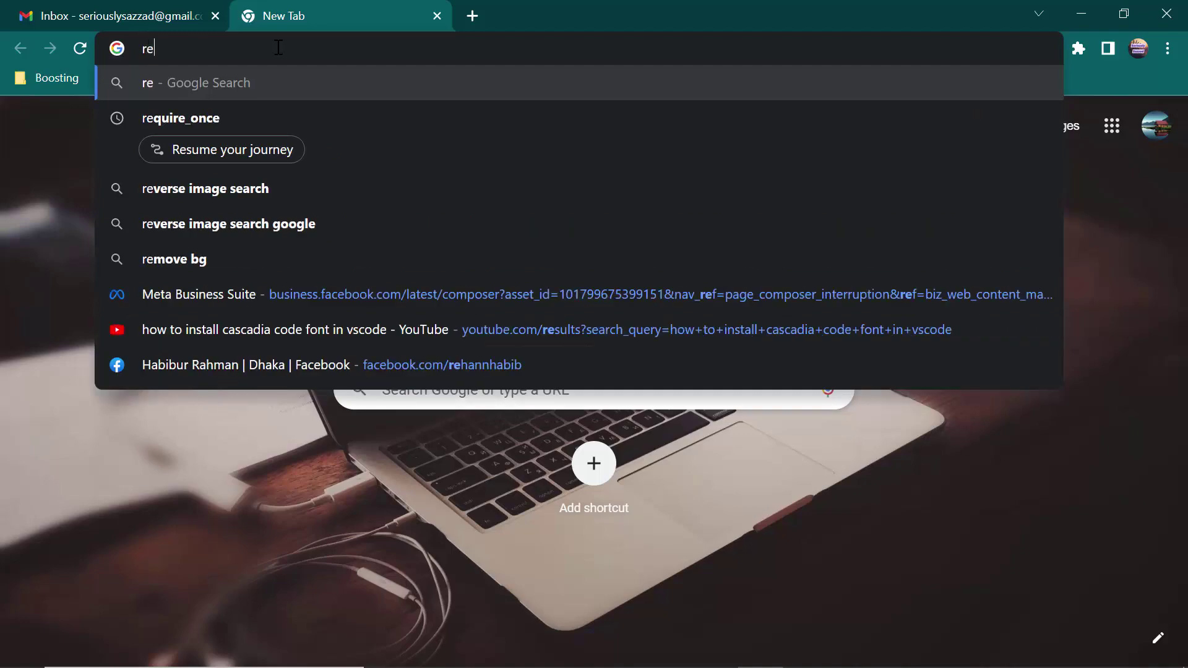
type("move ")
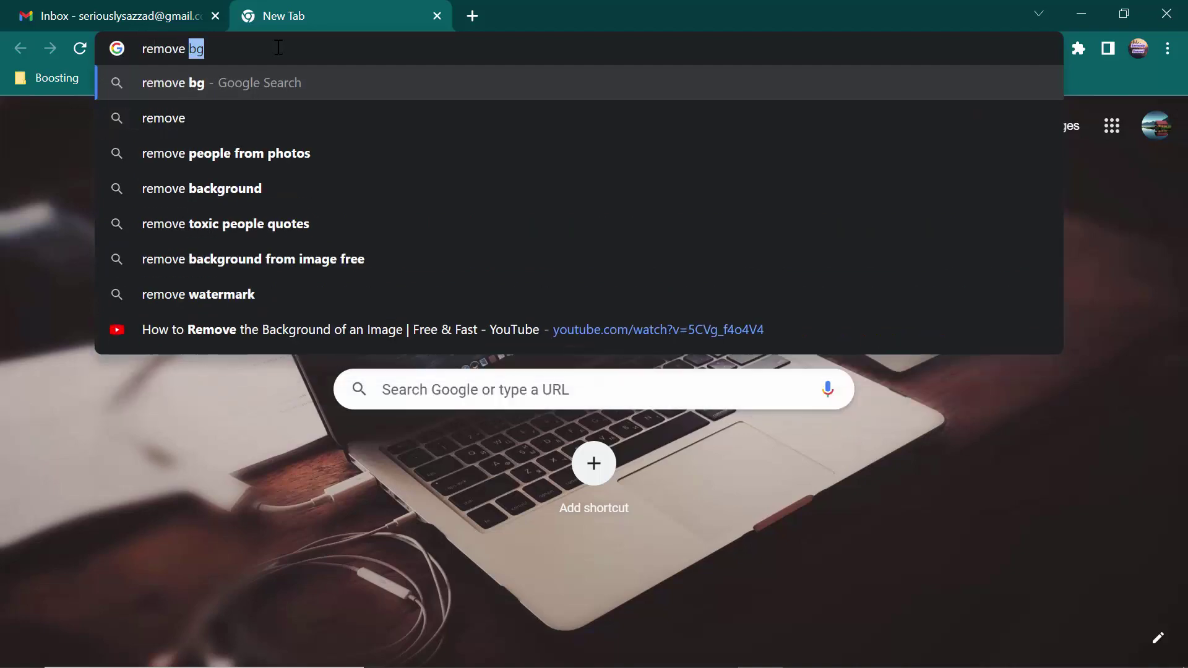
type("backg")
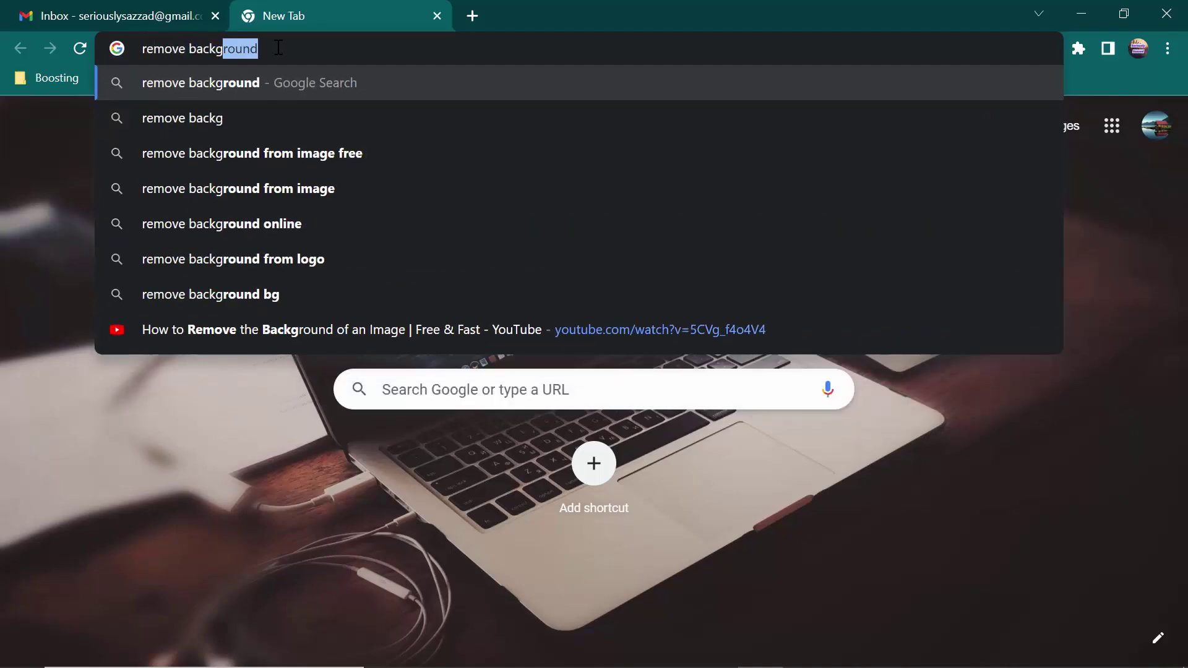
key("Return")
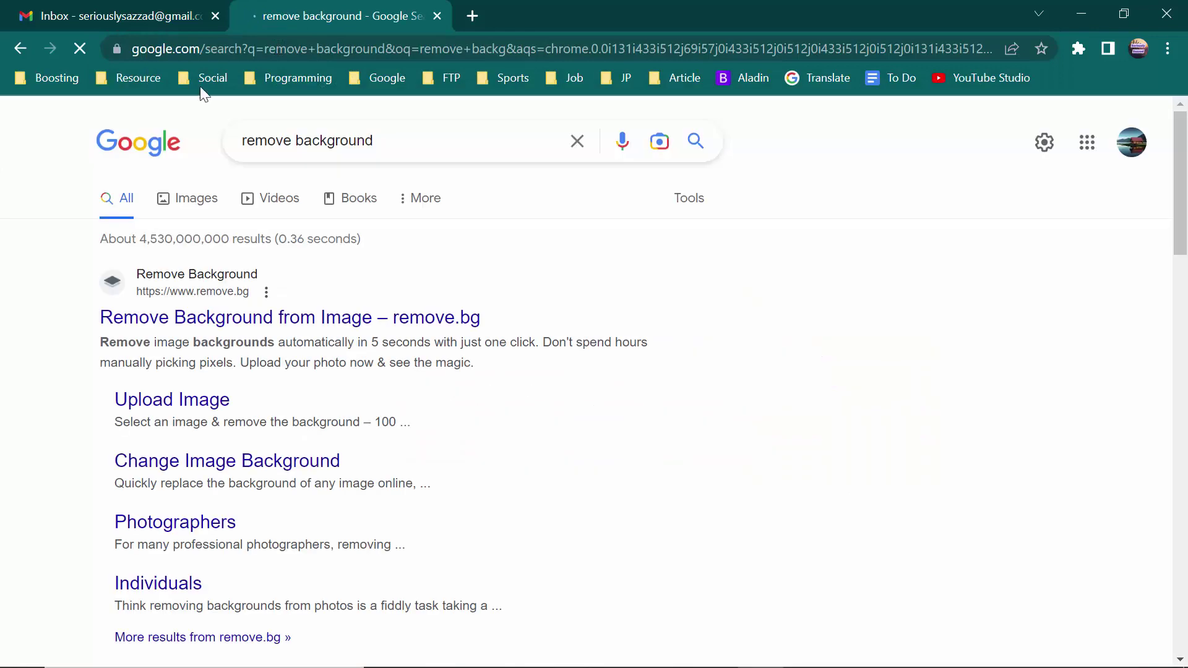
Upload Desktop image.jpg to remove.bg to strip its pink background
left_click(286, 331)
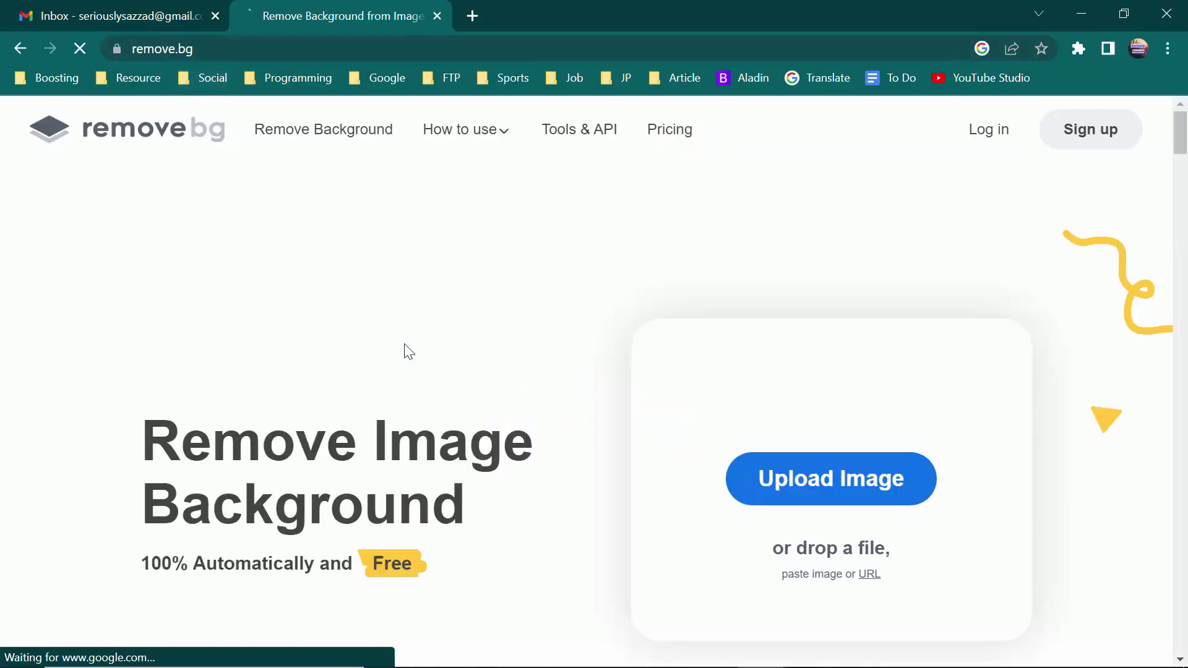
left_click(782, 485)
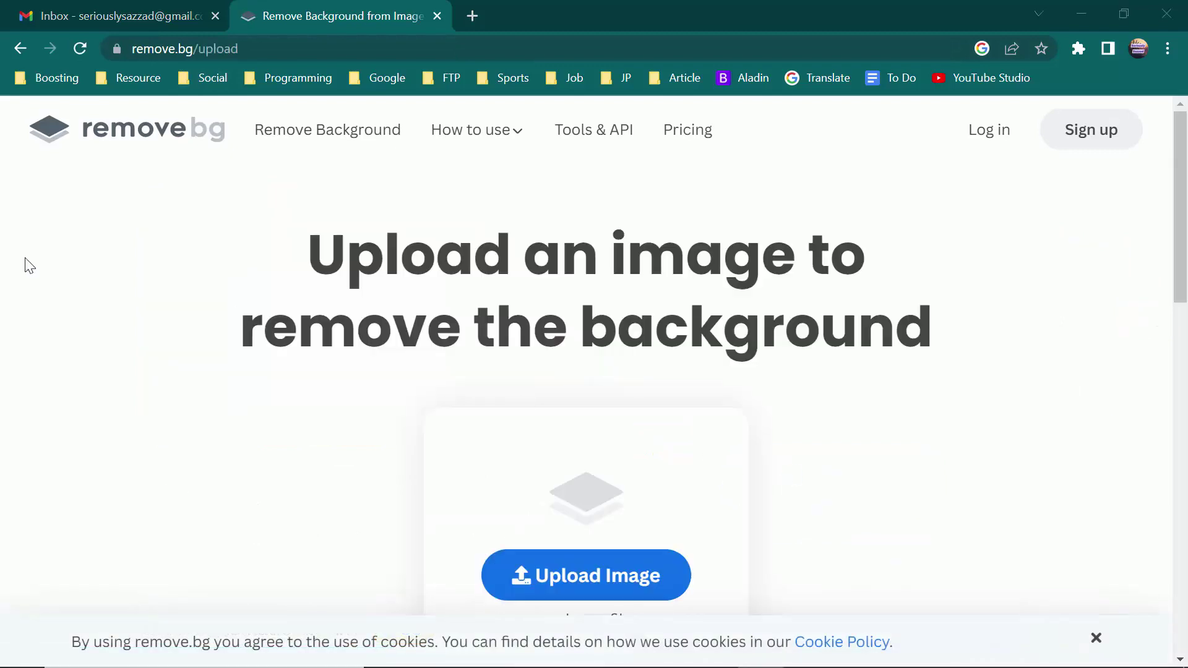
scroll(108, 416, "up", 3)
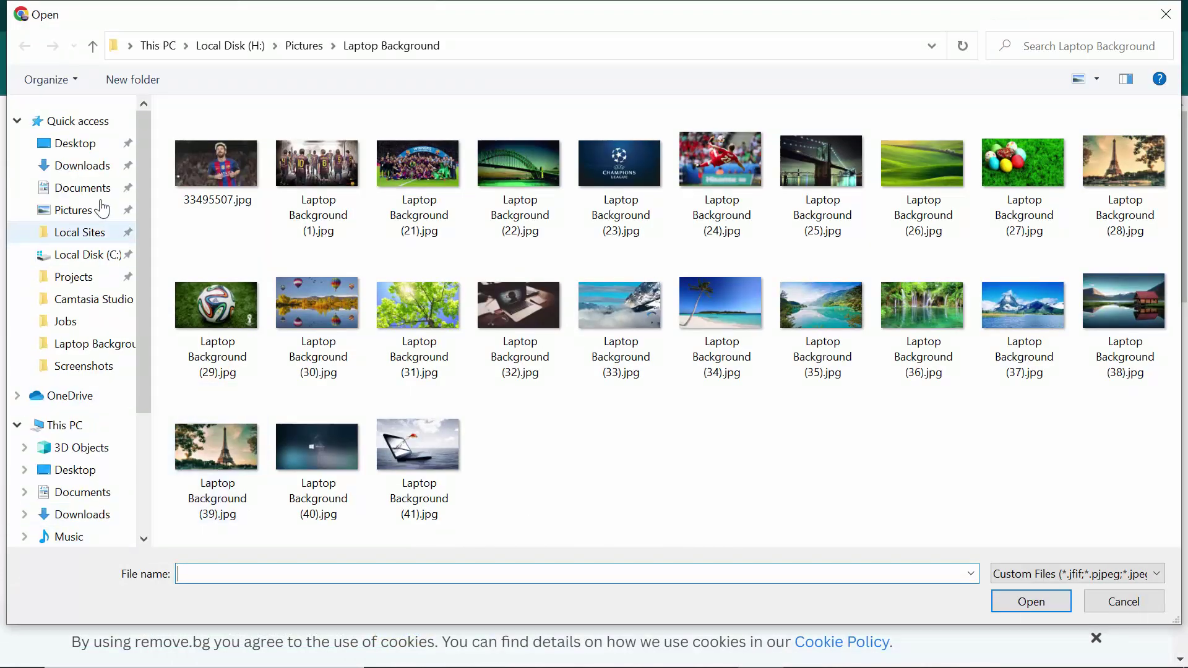
left_click(73, 144)
double_click(711, 167)
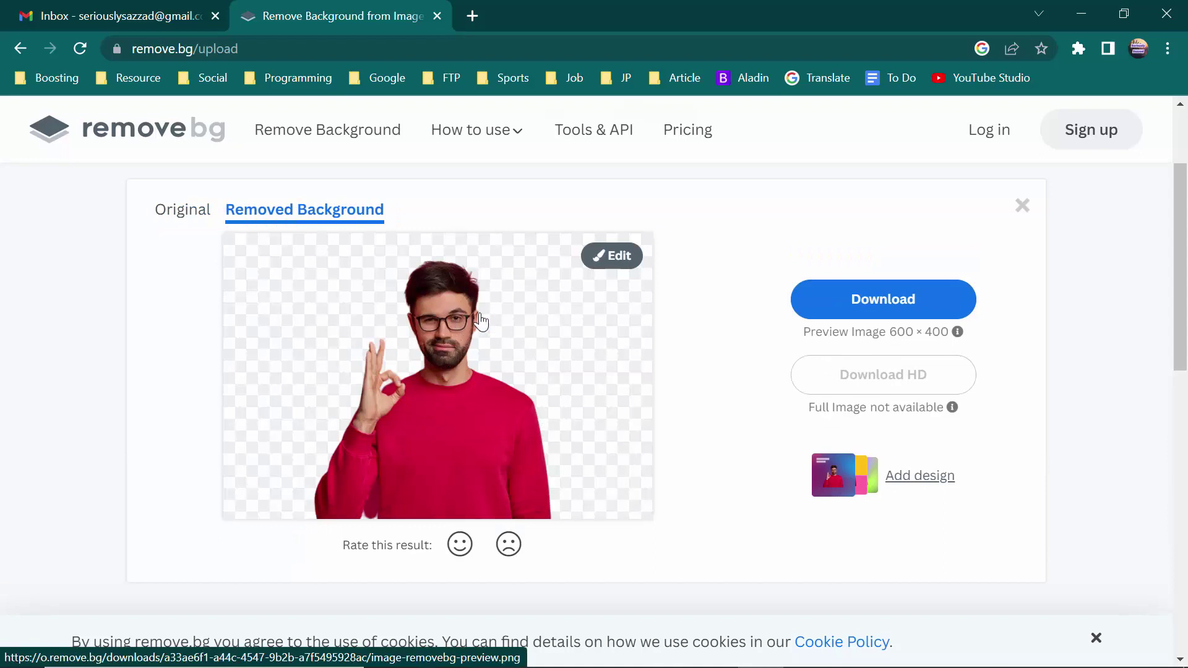
Download the background-free PNG and reveal it in the Downloads folder
left_click(924, 312)
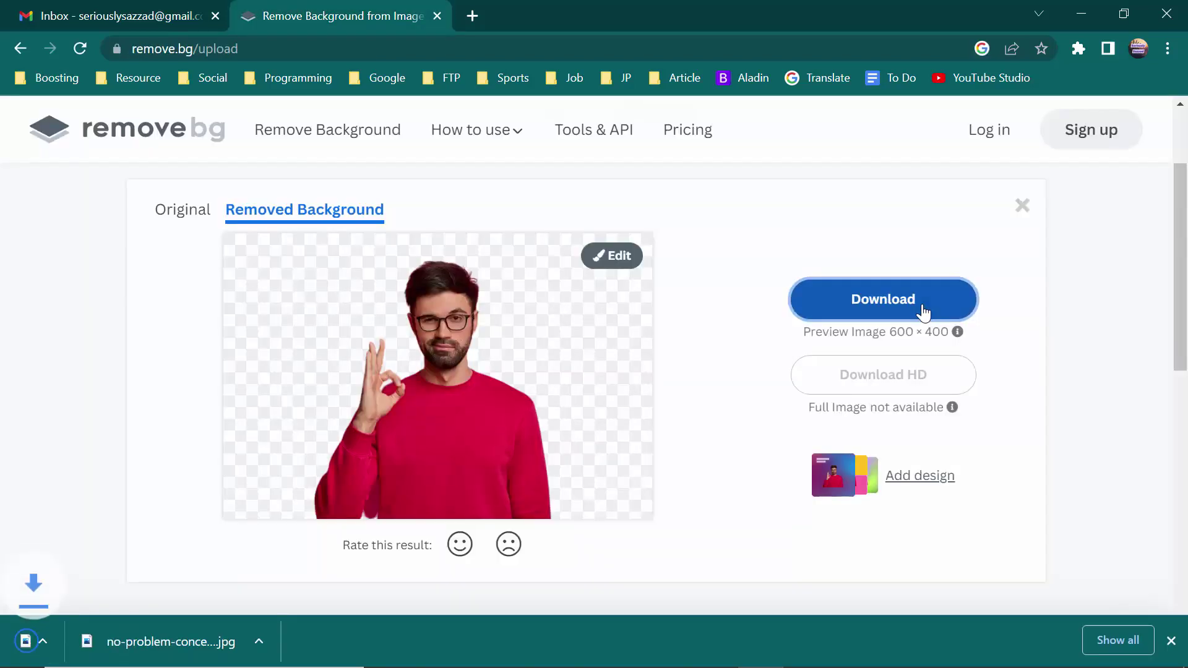
left_click(198, 647)
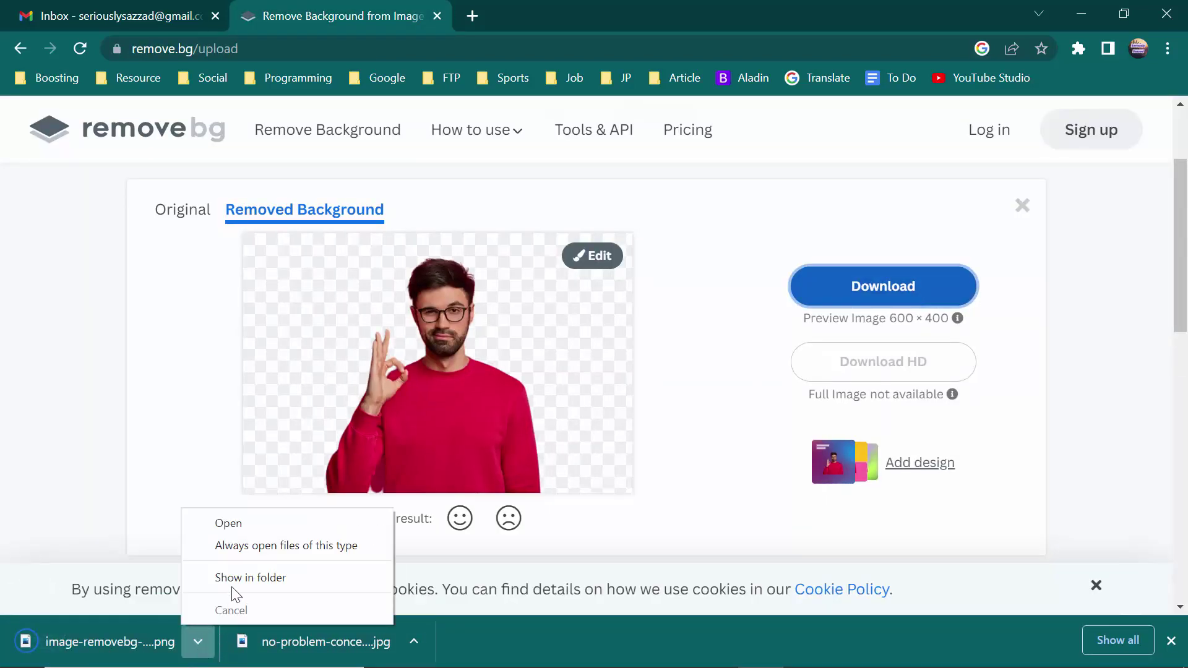
left_click(233, 587)
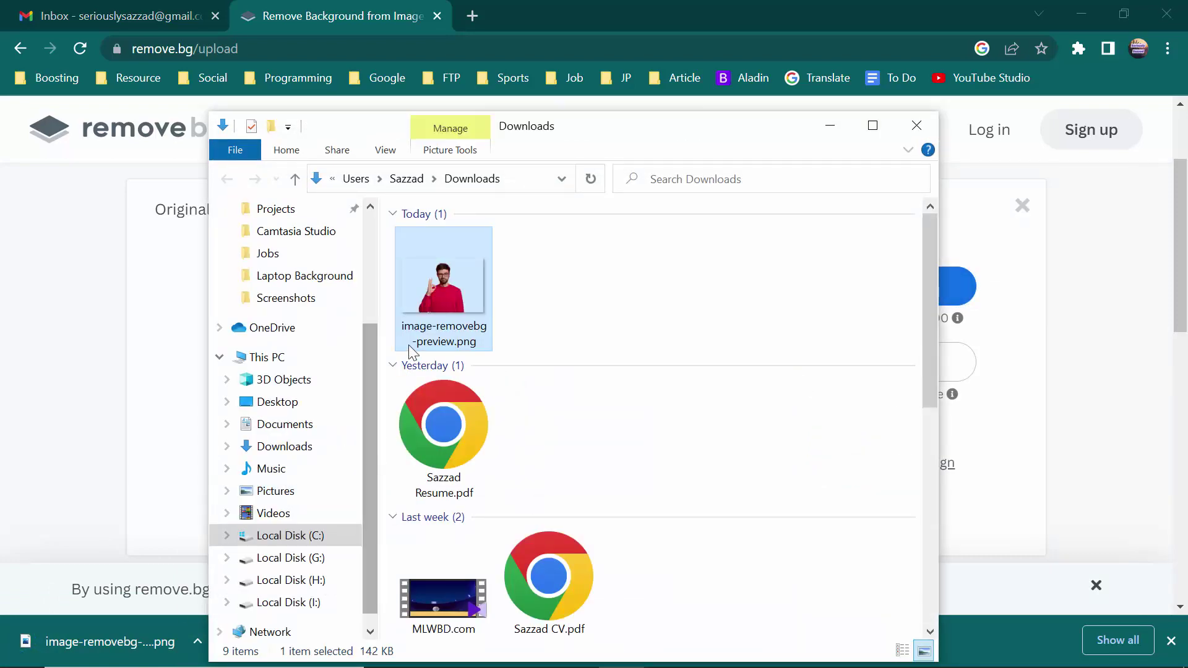
Open image-removebg-preview.png in Photos and zoom in and out to inspect the cut-out man
double_click(428, 310)
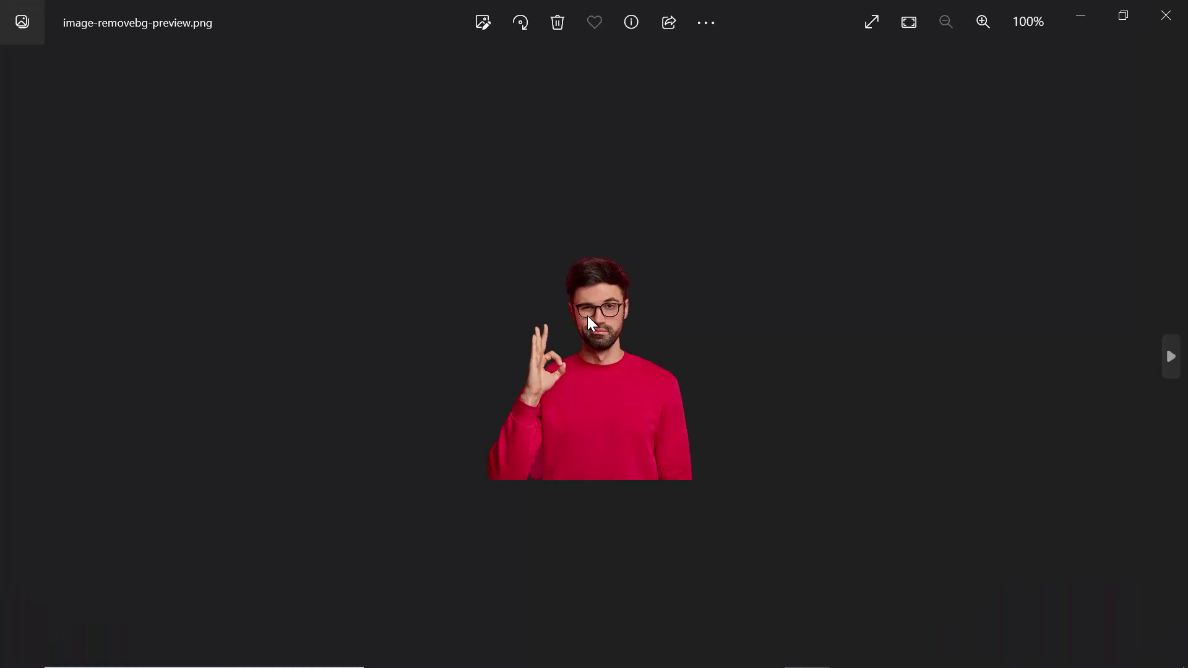
scroll(587, 316, "up", 2)
scroll(591, 315, "down", 2)
scroll(606, 347, "up", 2)
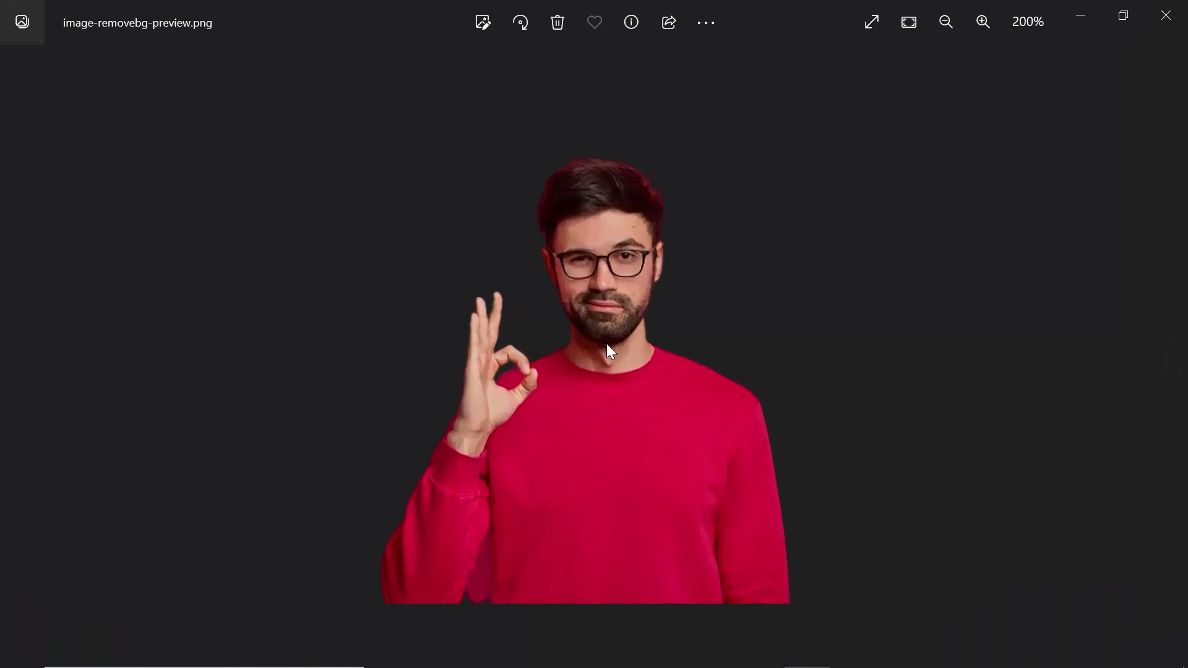
scroll(609, 352, "down", 2)
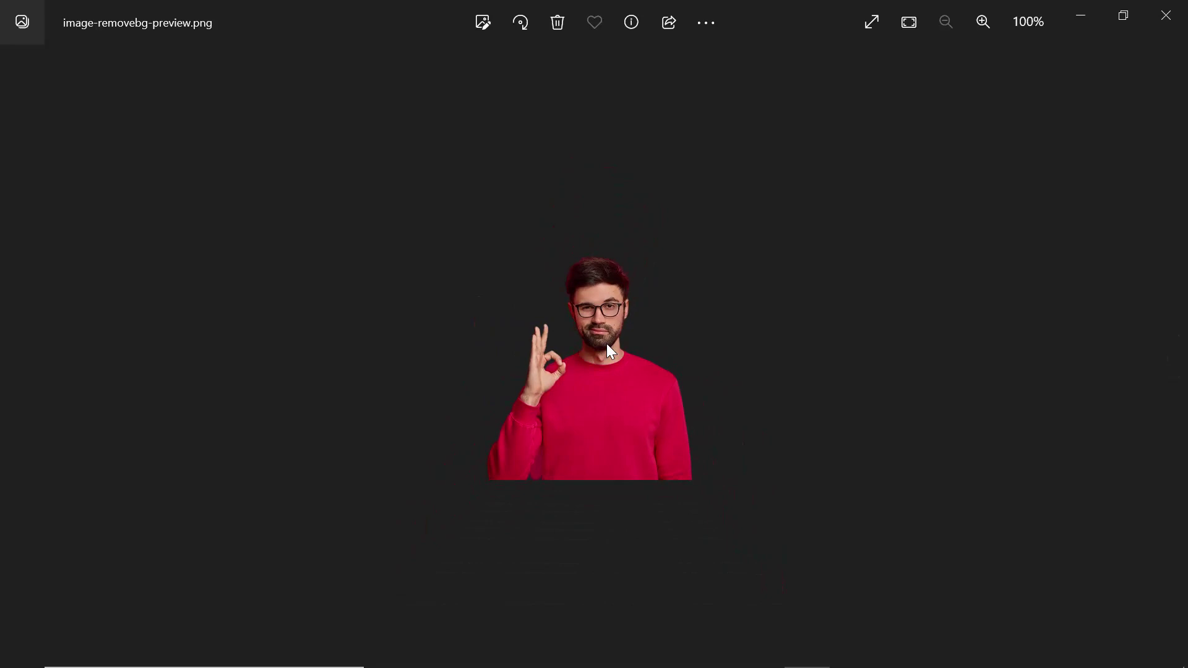
scroll(607, 350, "up", 2)
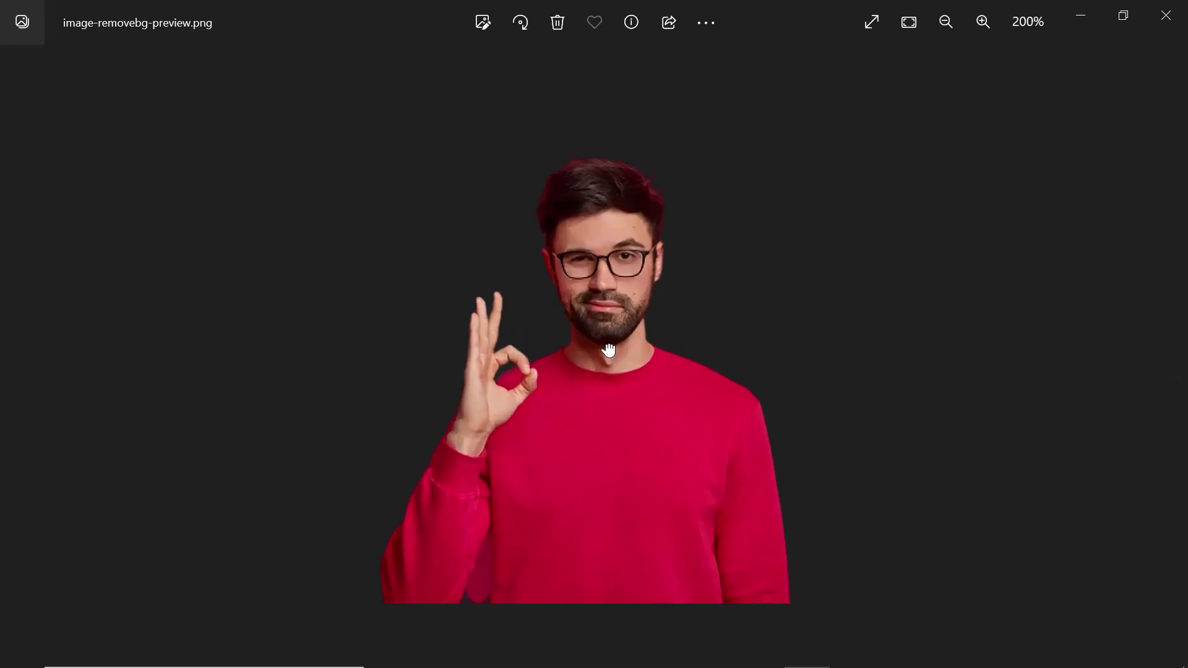
scroll(607, 351, "down", 2)
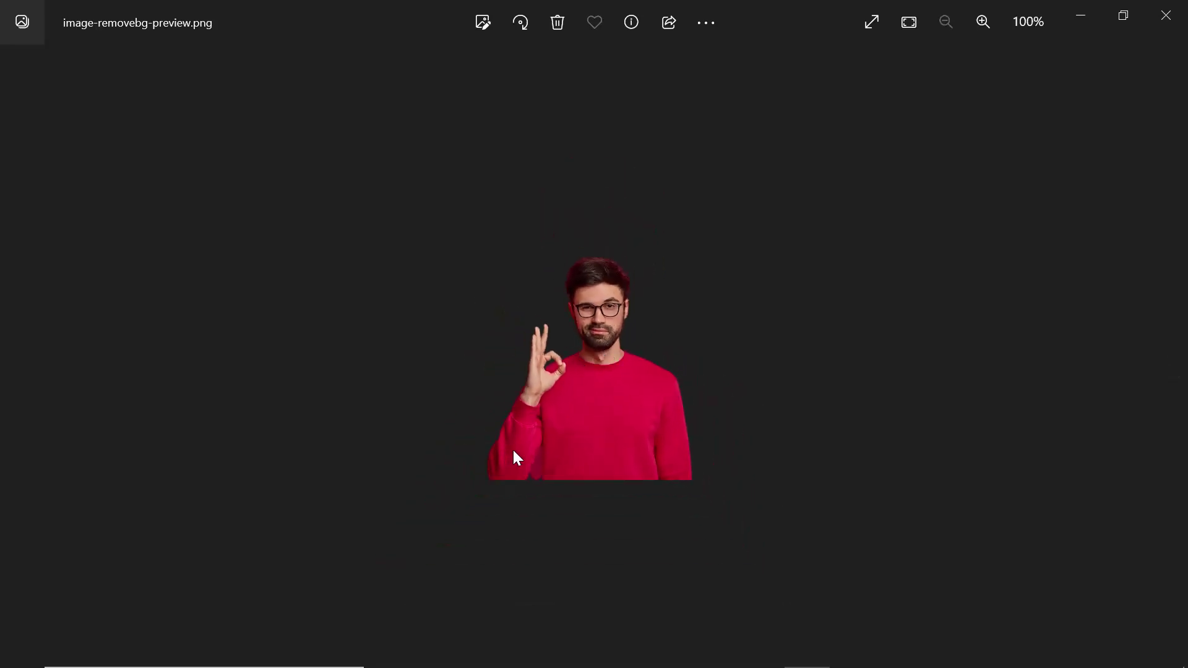